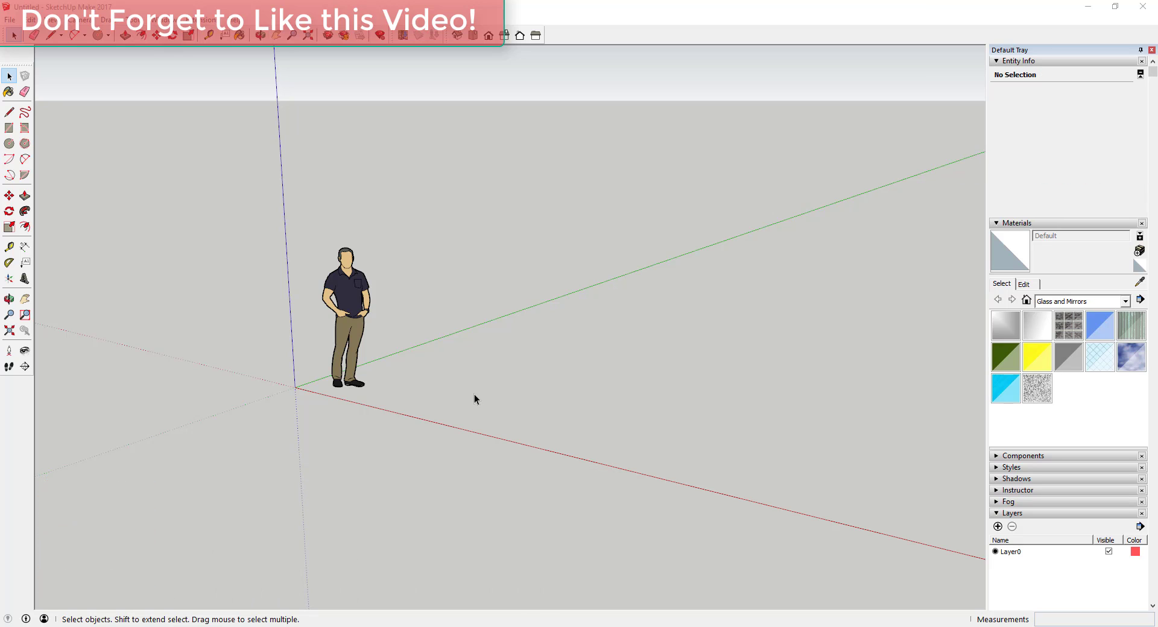
# Step: Window-select the default person figure in the empty model
pyautogui.moveTo(193, 227); pyautogui.dragTo(486, 465)
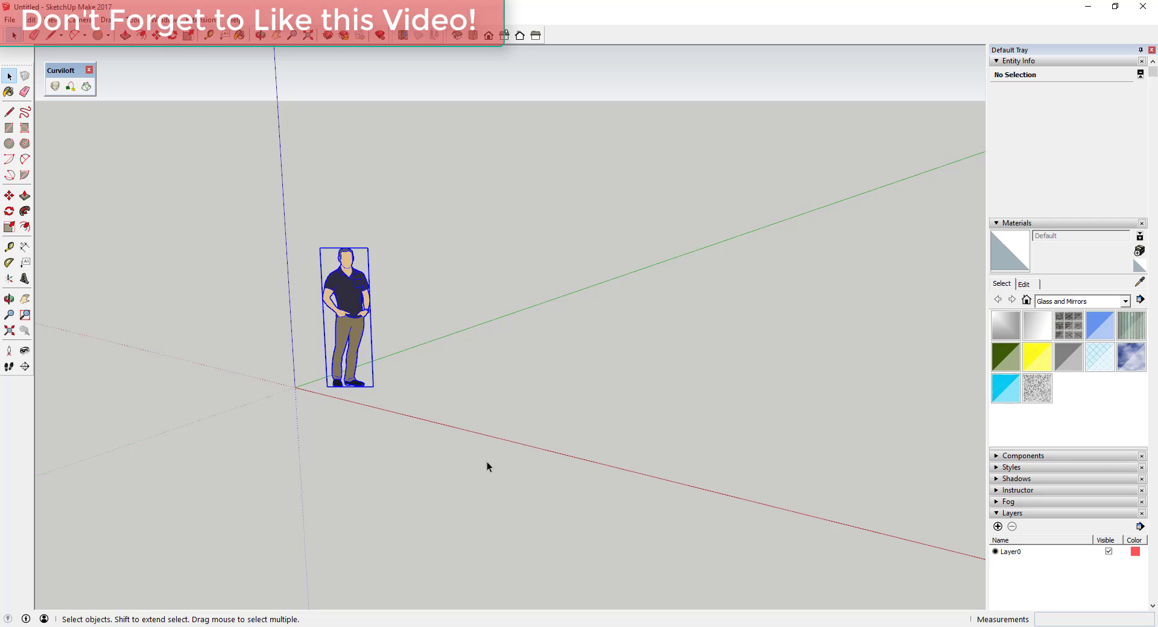
# Step: Delete the person figure and draw an 8-sided, 15' radius circle centred on the origin
pyautogui.press('Delete')
pyautogui.press('c')
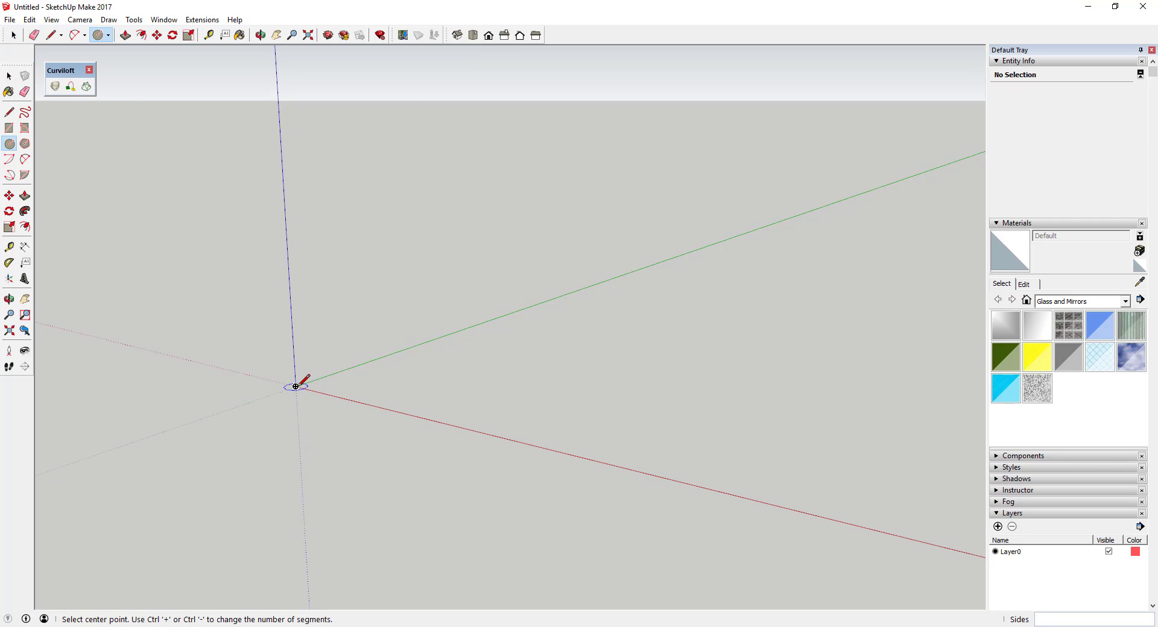
pyautogui.press('space')
pyautogui.moveTo(713, 372); pyautogui.dragTo(472, 346, button='middle')
pyautogui.press('c')
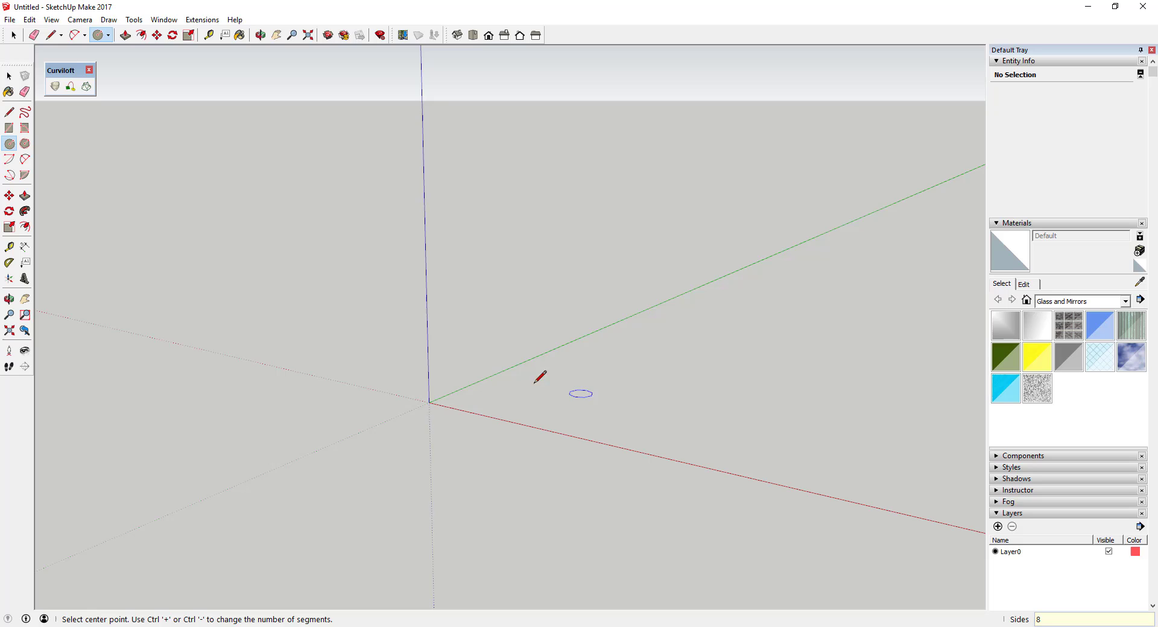
pyautogui.click(429, 403)
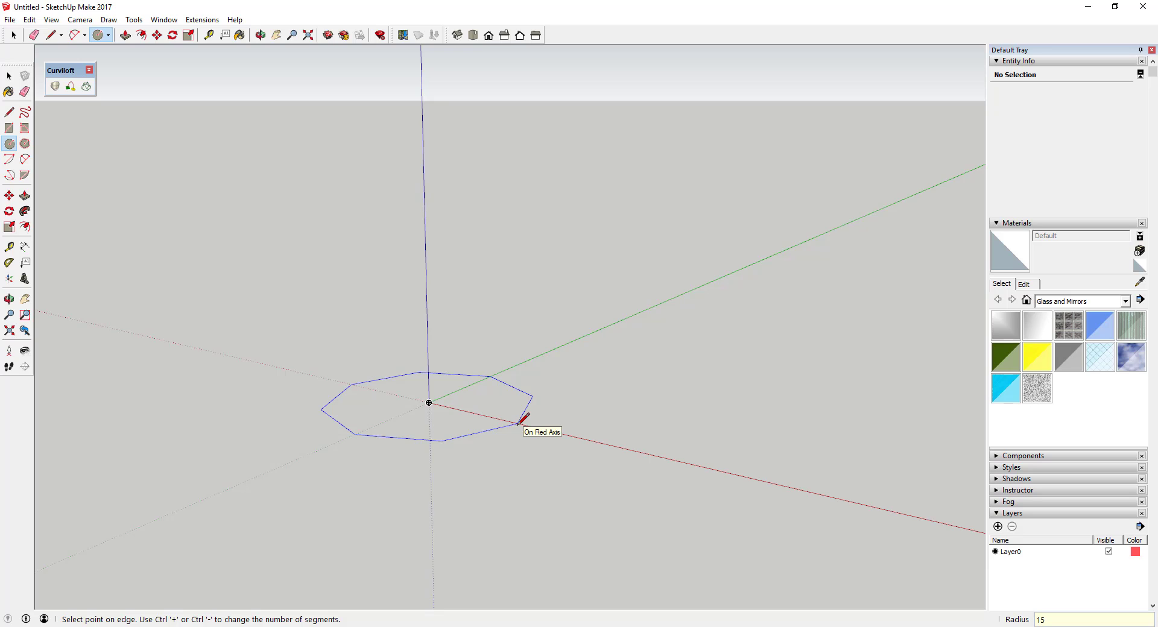
pyautogui.press('Return')
pyautogui.press('space')
pyautogui.moveTo(486, 400); pyautogui.dragTo(534, 398, button='middle')
# Step: Draw a 14' vertical line up the blue axis from the origin
pyautogui.press('l')
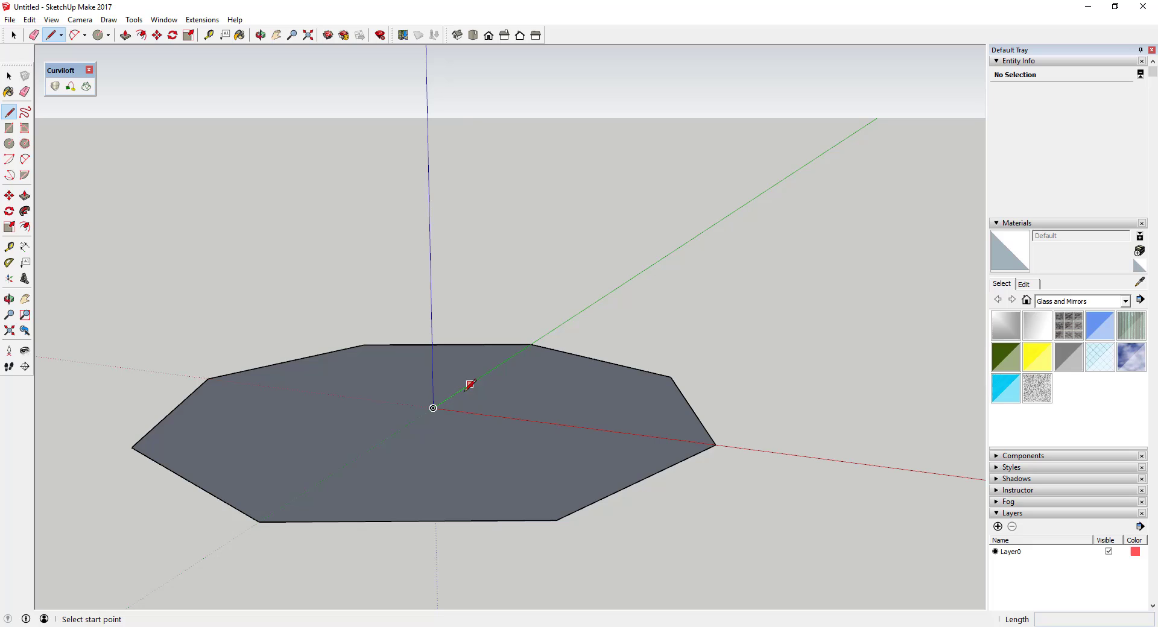
pyautogui.click(432, 408)
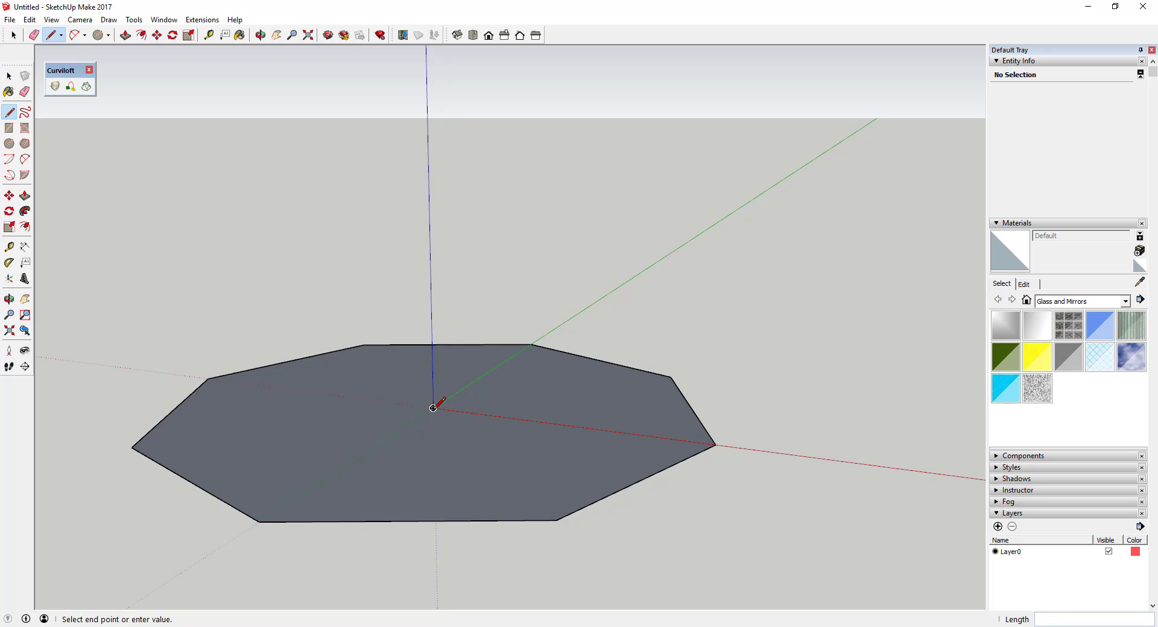
pyautogui.click(430, 227)
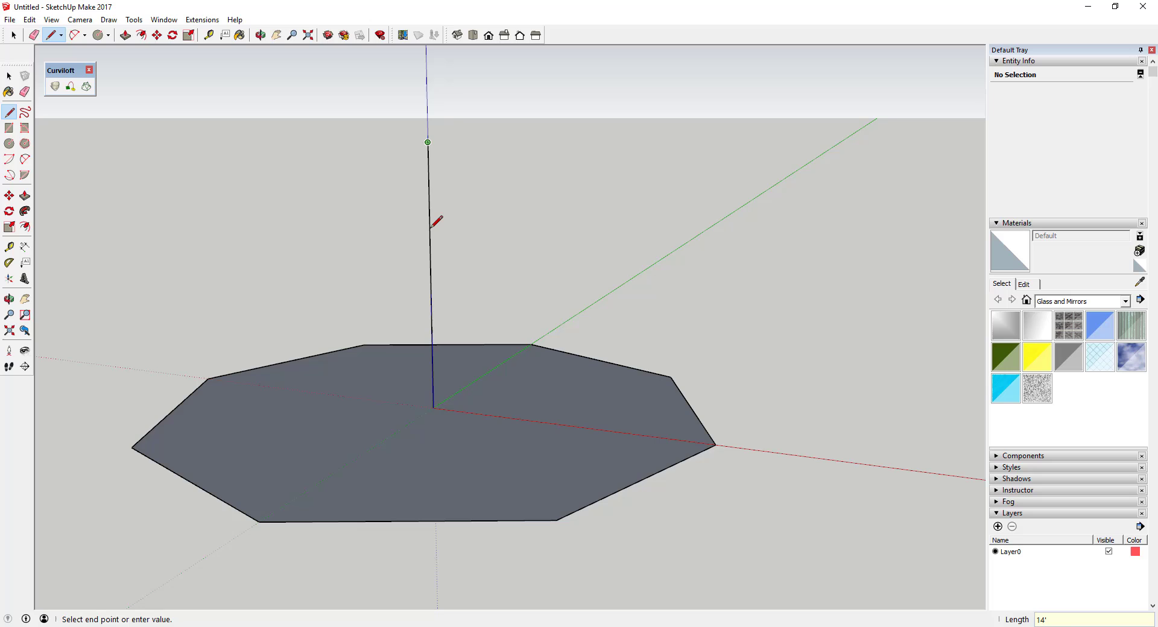
pyautogui.press('space')
pyautogui.moveTo(449, 226); pyautogui.dragTo(435, 151, button='middle')
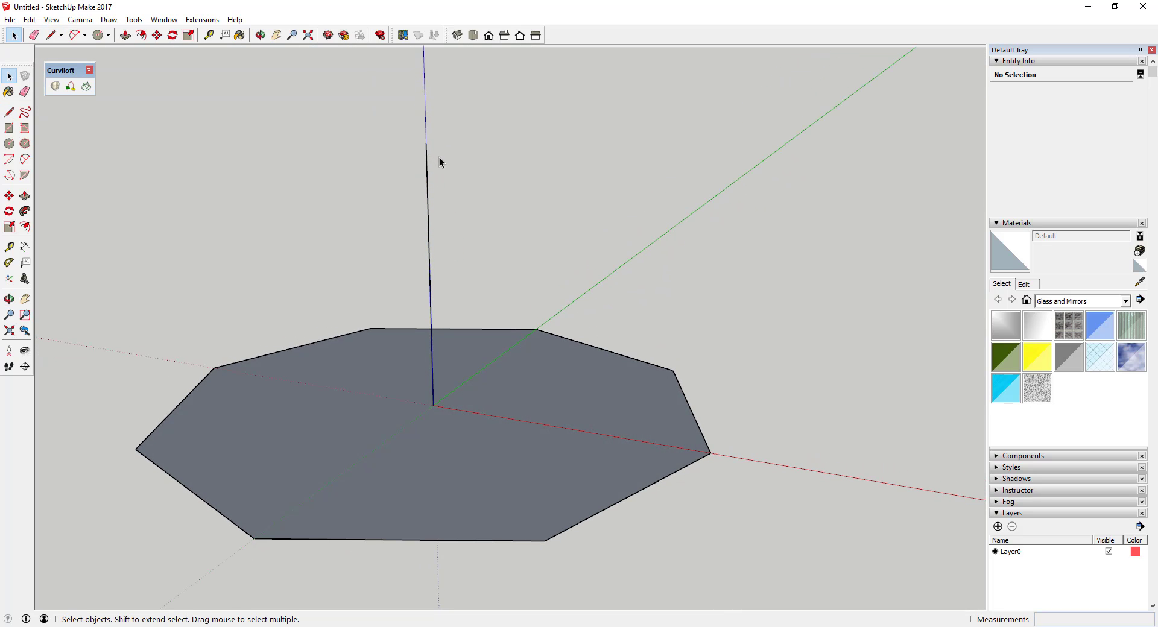
# Step: Draw an 8-sided, 2' radius circle centred on the top of the 14' vertical line
pyautogui.press('c')
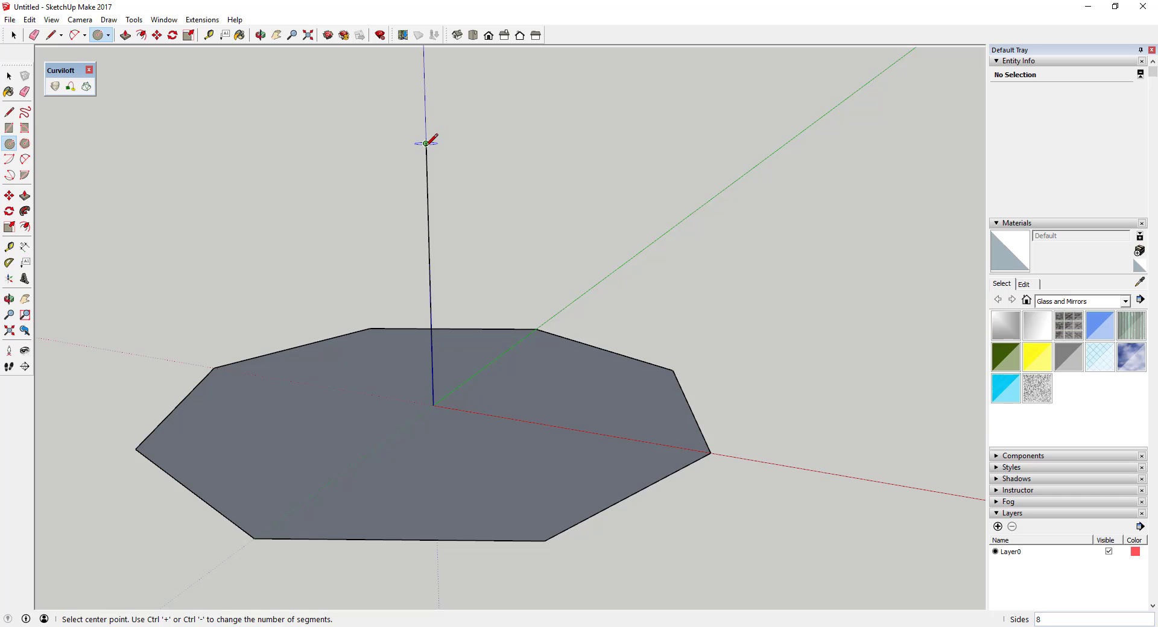
pyautogui.click(426, 143)
pyautogui.moveTo(449, 139); pyautogui.dragTo(474, 211, button='middle')
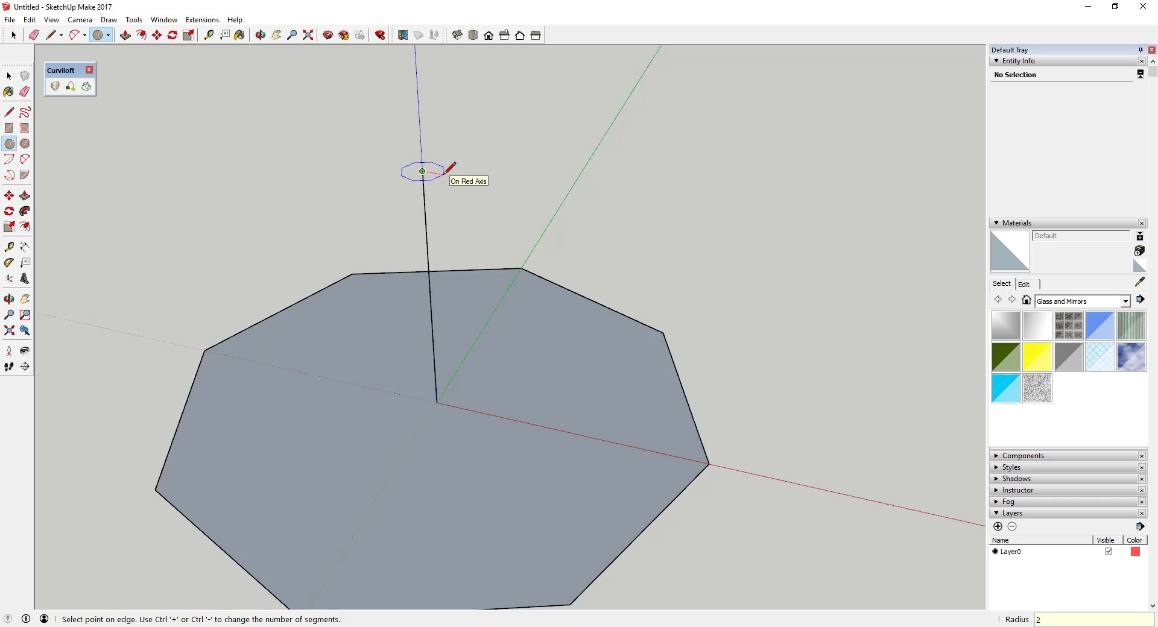
pyautogui.click(446, 173)
pyautogui.press('space')
pyautogui.moveTo(451, 189); pyautogui.dragTo(494, 173, button='middle')
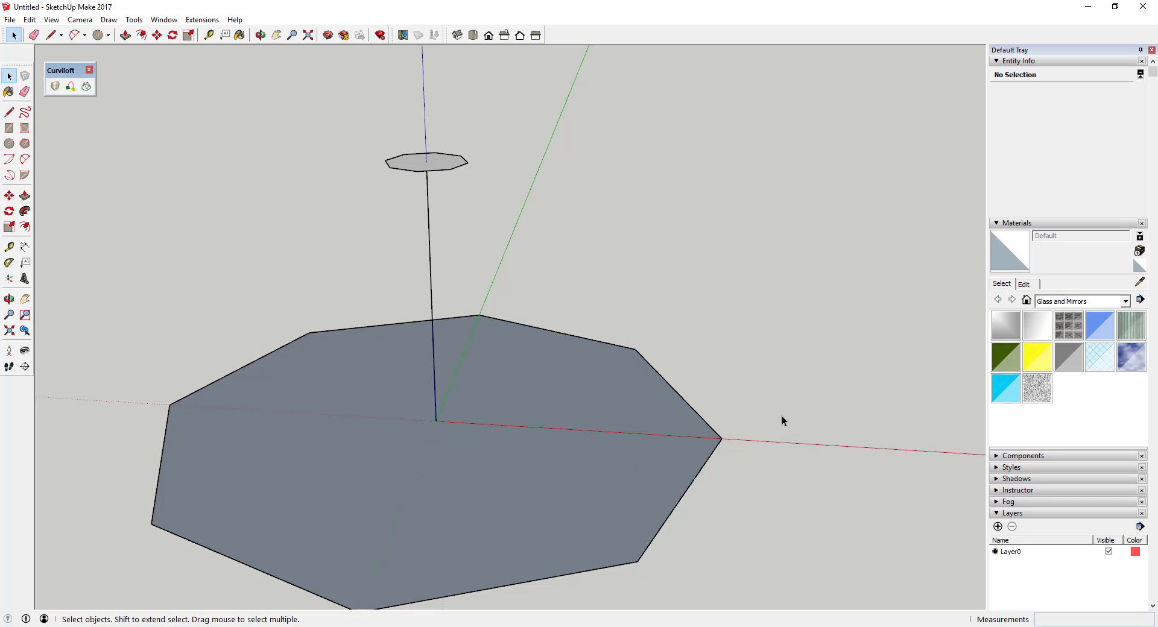
pyautogui.moveTo(737, 434); pyautogui.dragTo(617, 415, button='middle')
# Step: Draw a vertical rectangular face from the small octagon's vertex down and along the red axis to the base vertex
pyautogui.press('l')
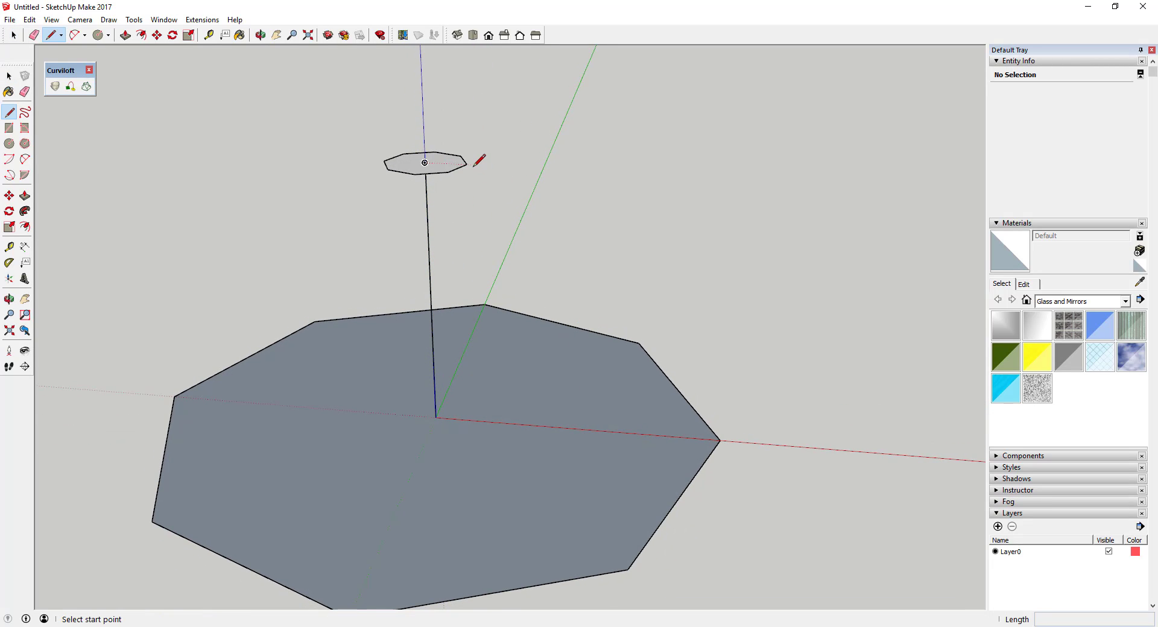
pyautogui.moveTo(543, 447); pyautogui.dragTo(731, 420, button='middle')
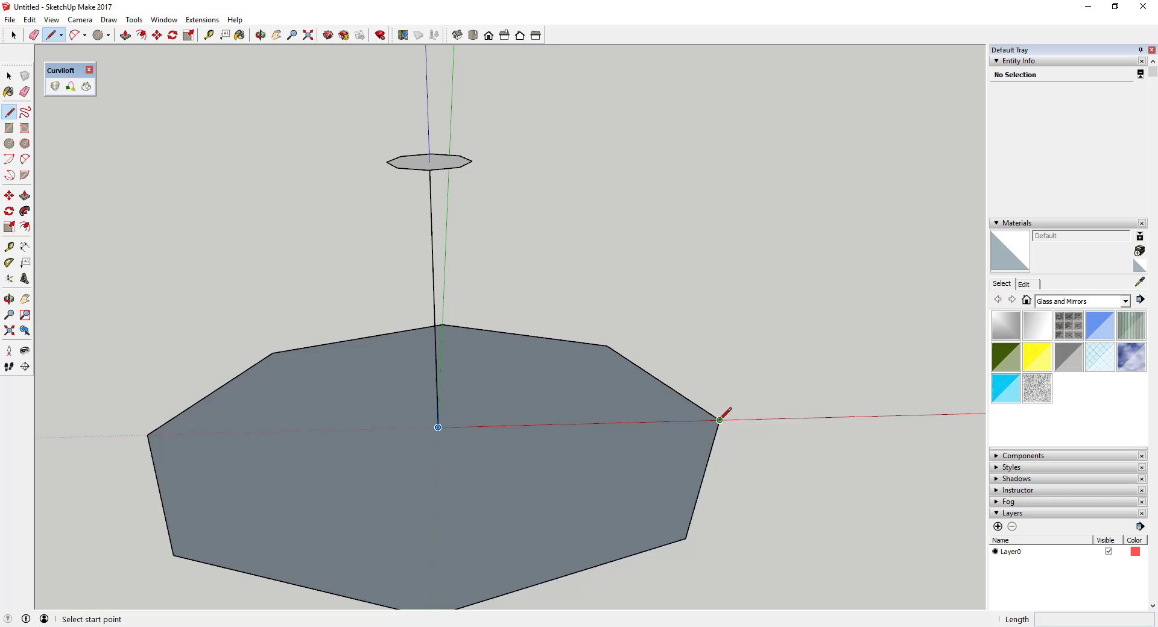
pyautogui.click(472, 161)
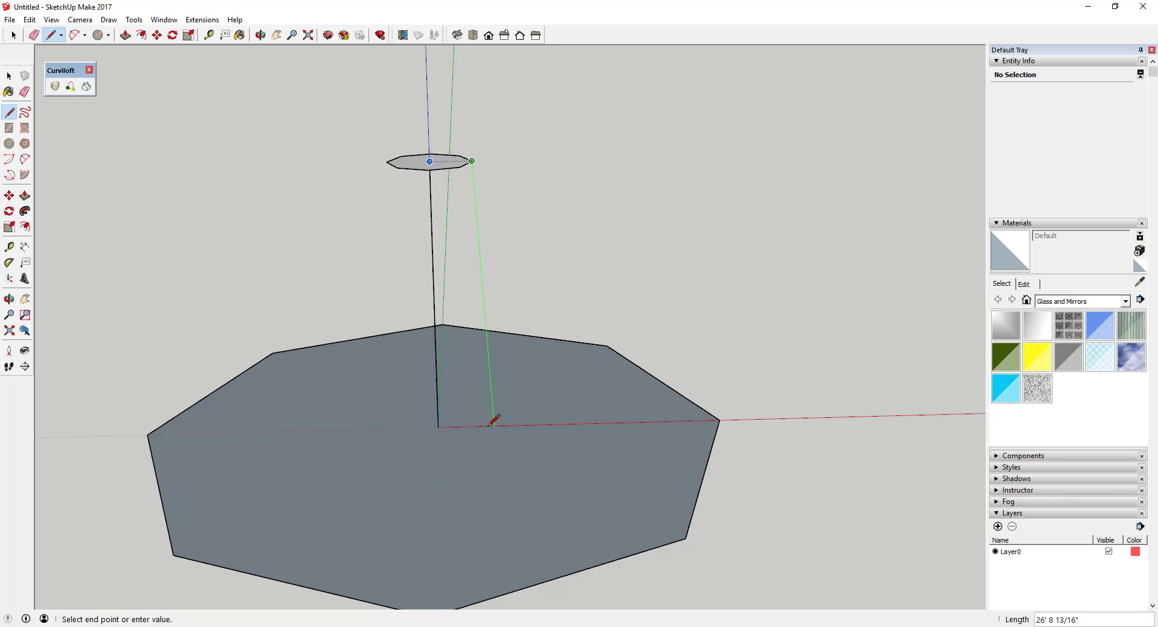
pyautogui.click(476, 426)
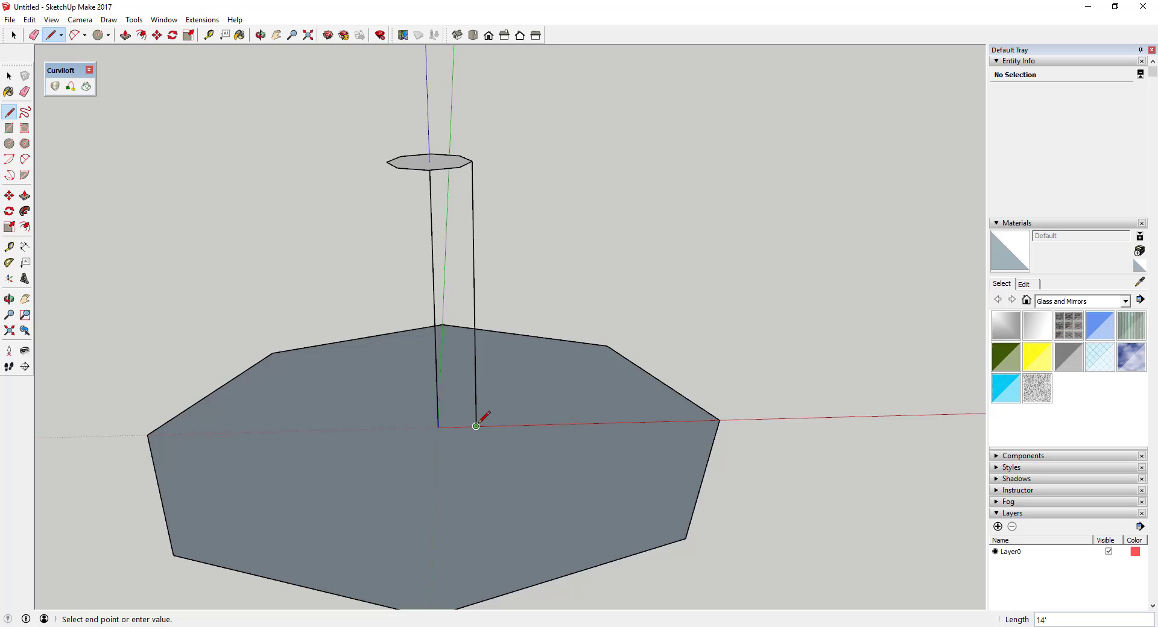
pyautogui.click(720, 419)
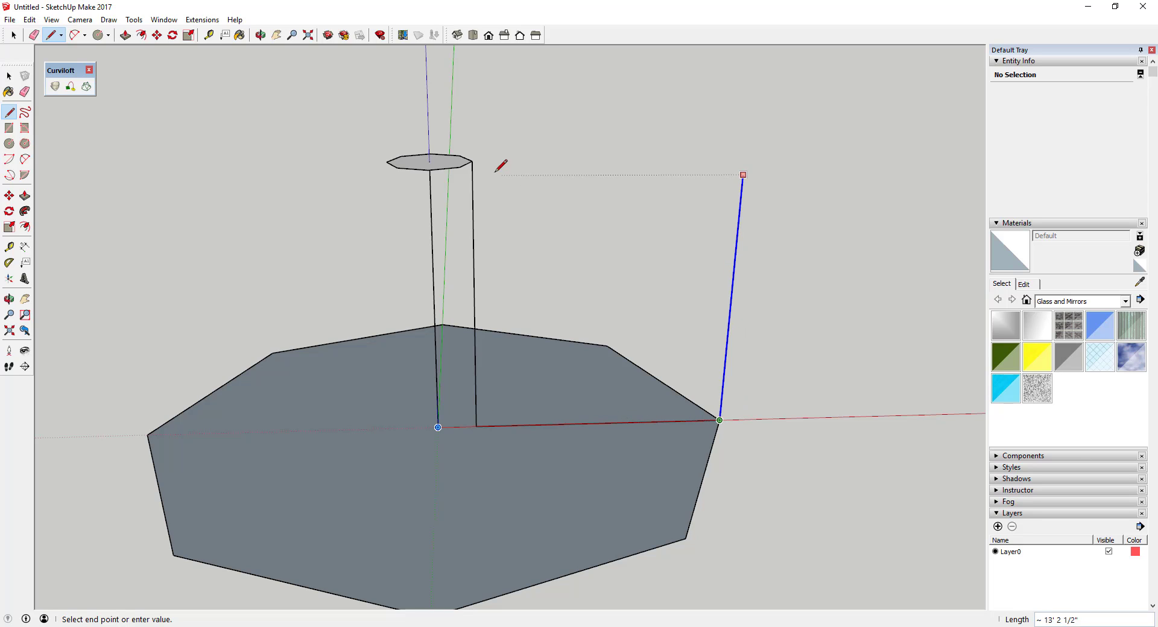
pyautogui.click(471, 159)
pyautogui.click(471, 161)
pyautogui.press('space')
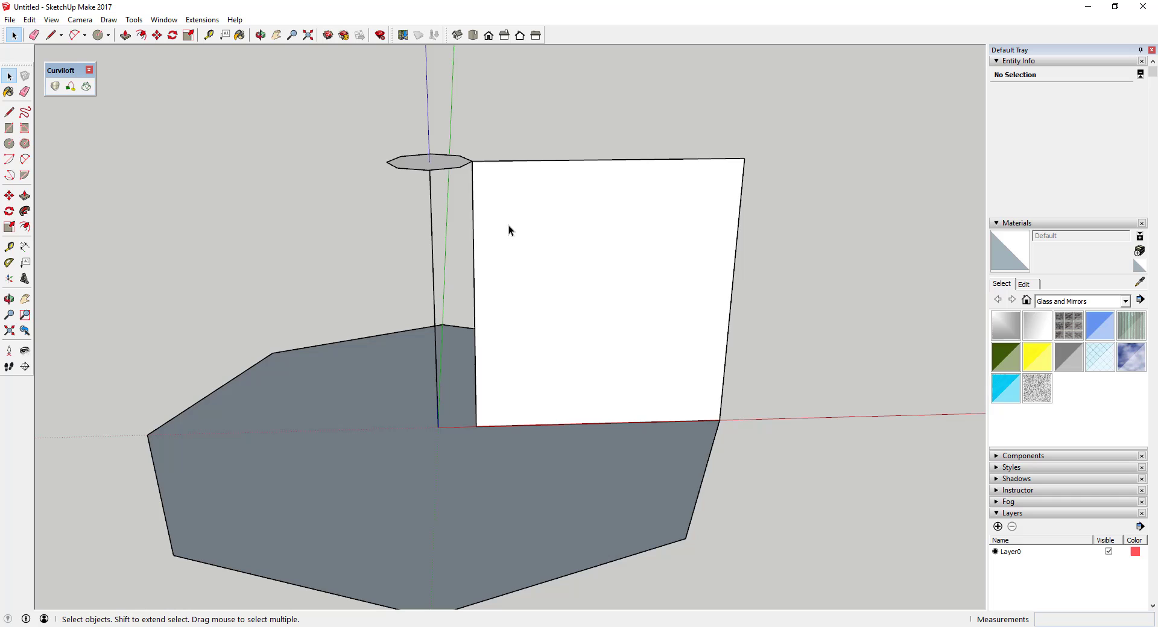
pyautogui.moveTo(693, 360); pyautogui.dragTo(582, 357, button='middle')
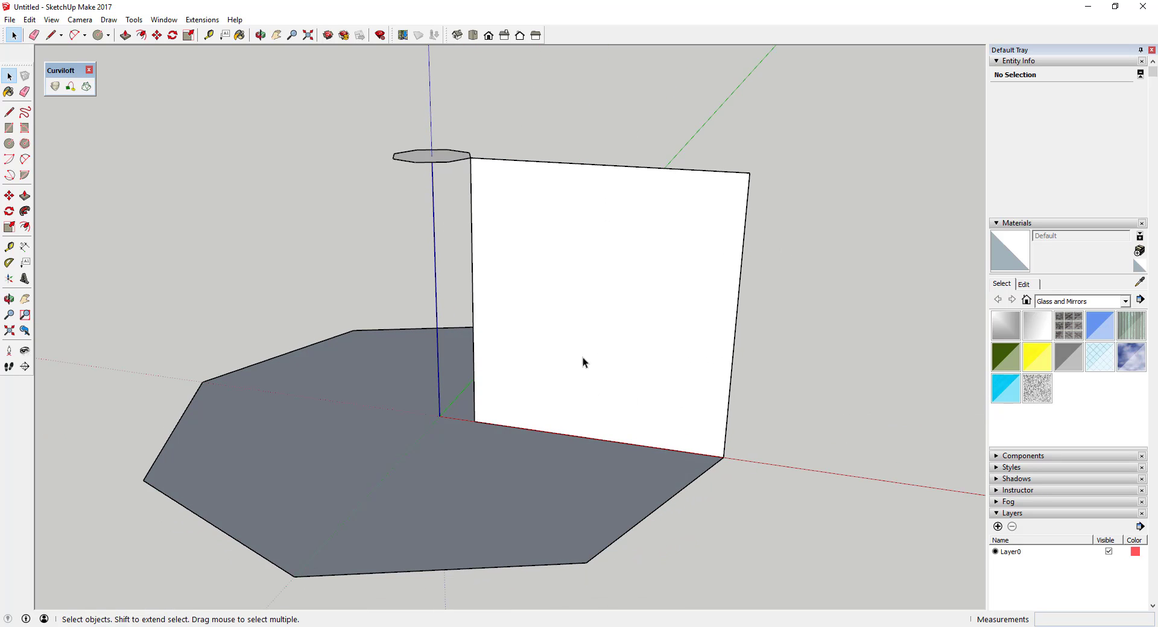
# Step: Draw a 2-point arc across the face from the small octagon's vertex to its lower outer corner
pyautogui.press('a')
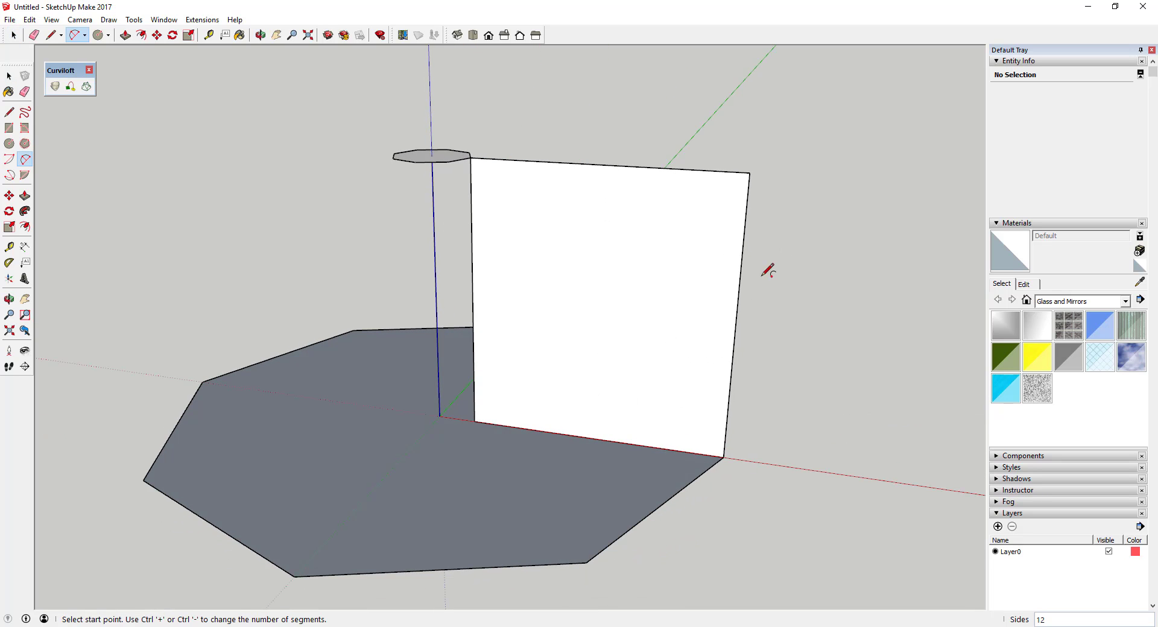
pyautogui.click(471, 157)
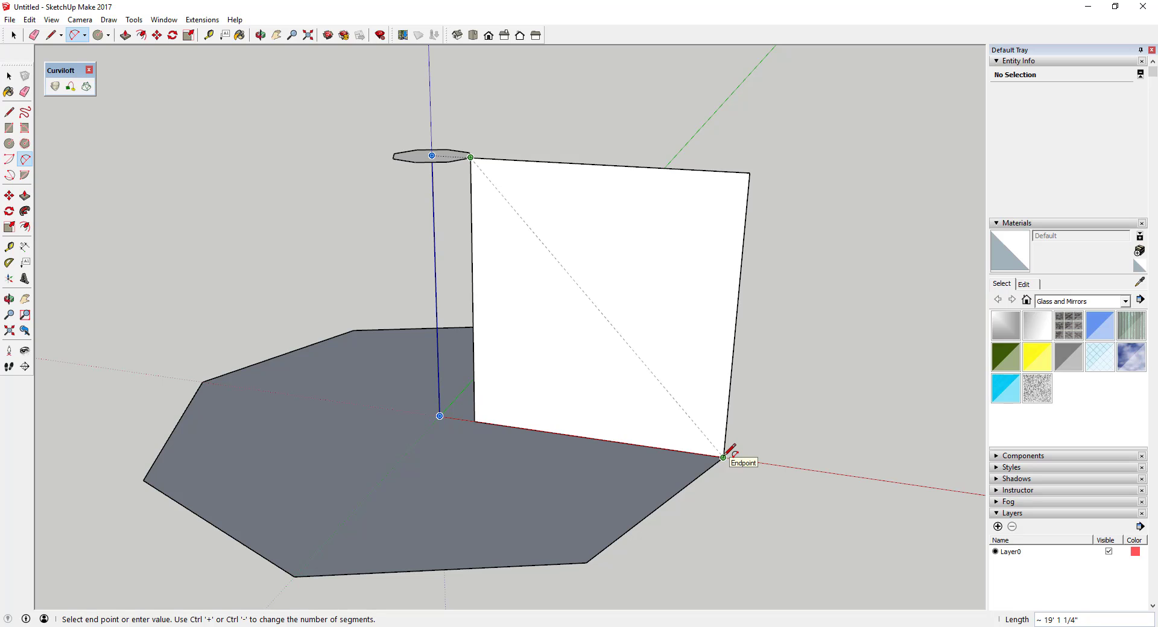
pyautogui.press('Escape')
pyautogui.click(471, 157)
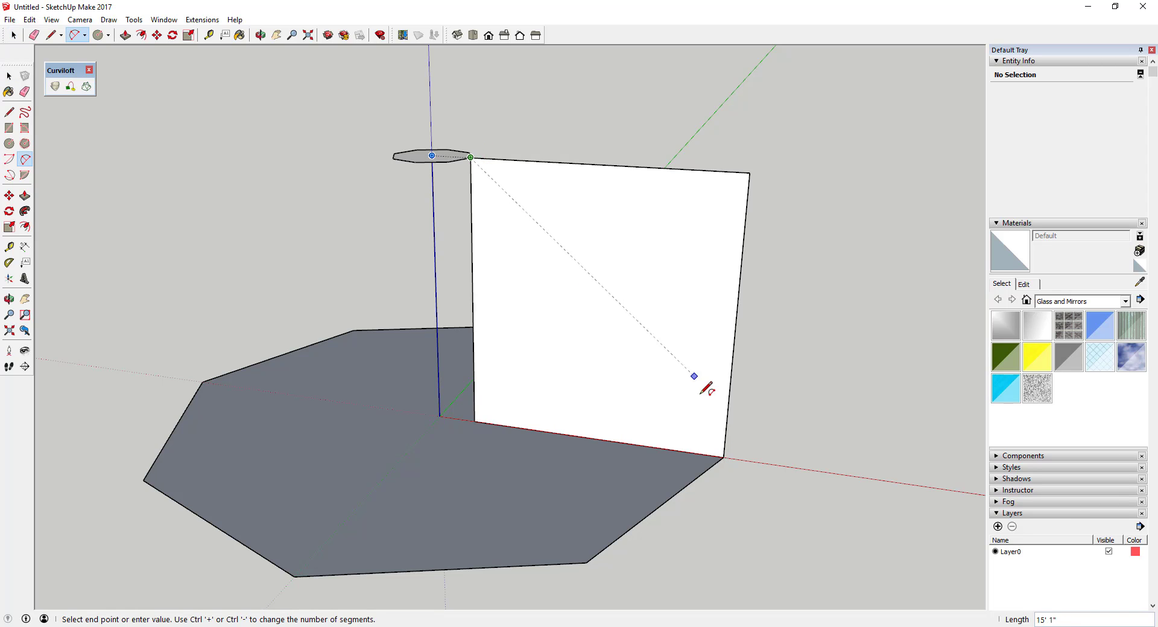
pyautogui.click(723, 457)
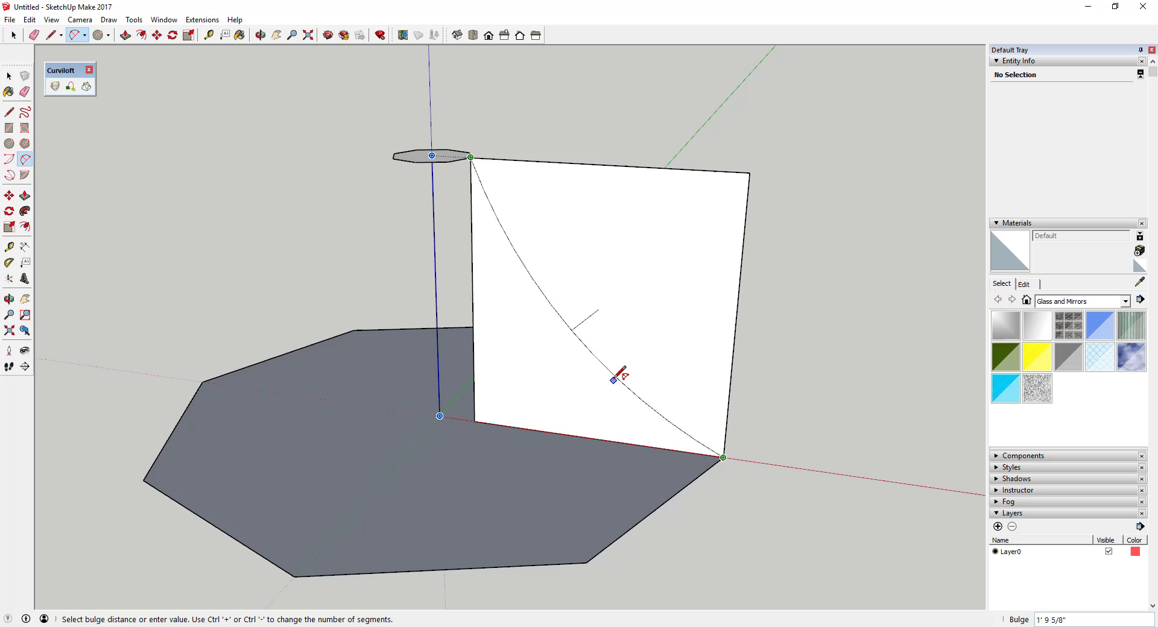
pyautogui.click(551, 318)
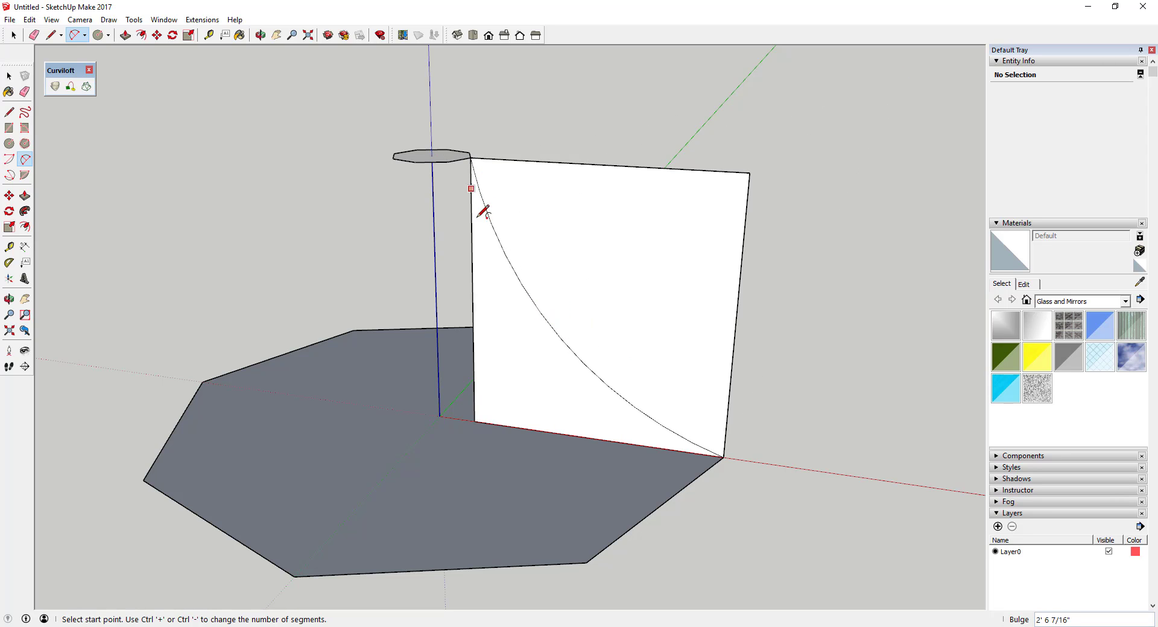
# Step: Erase the rectangle's edges, leaving only the arc
pyautogui.moveTo(755, 473)
pyautogui.mouseDown(button='middle')
pyautogui.moveTo(714, 452)
pyautogui.moveTo(726, 152)
pyautogui.mouseUp(button='middle')
pyautogui.press('e')
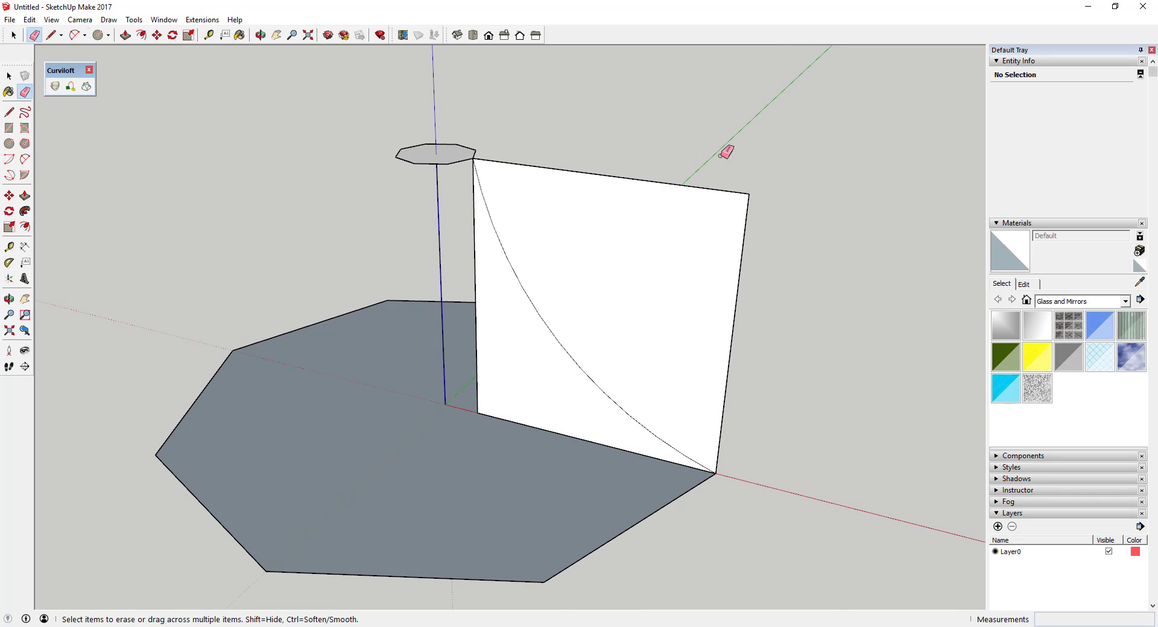
pyautogui.moveTo(752, 200)
pyautogui.mouseDown()
pyautogui.moveTo(762, 239)
pyautogui.moveTo(626, 321)
pyautogui.mouseUp()
pyautogui.moveTo(481, 385); pyautogui.dragTo(482, 400, button='middle')
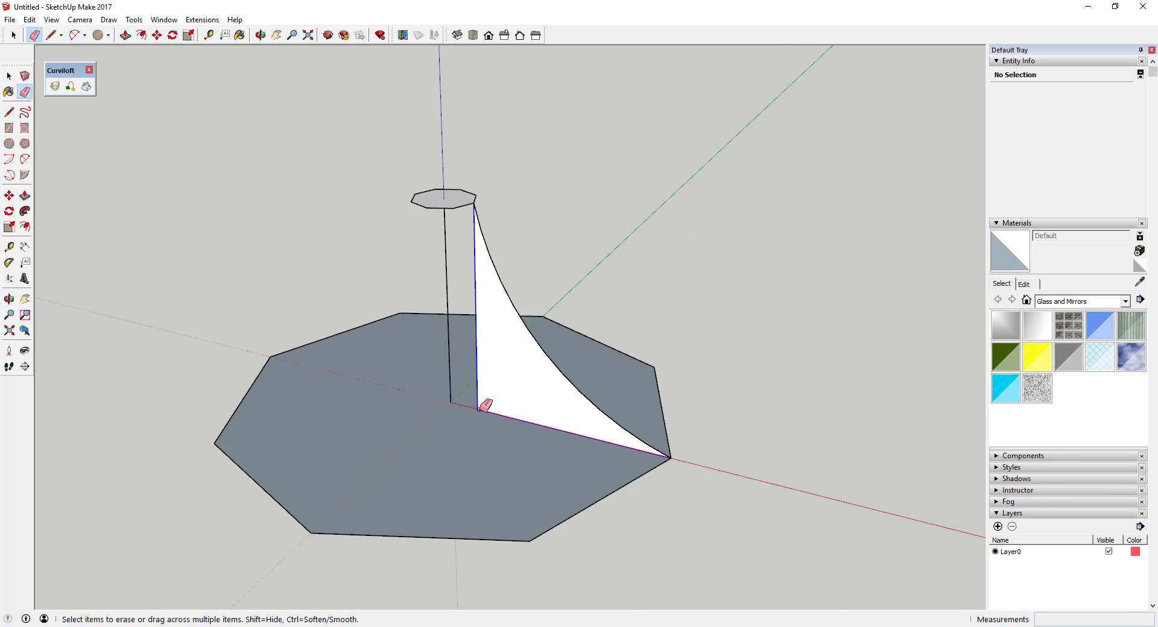
pyautogui.moveTo(483, 407); pyautogui.dragTo(517, 396)
pyautogui.press('space')
# Step: Rotate a 45° copy of the arc about the top octagon's centre to the neighbouring base vertex
pyautogui.moveTo(602, 402)
pyautogui.mouseDown(button='middle')
pyautogui.moveTo(558, 378)
pyautogui.moveTo(594, 400)
pyautogui.moveTo(498, 246)
pyautogui.mouseUp(button='middle')
pyautogui.click(557, 378)
pyautogui.press('q')
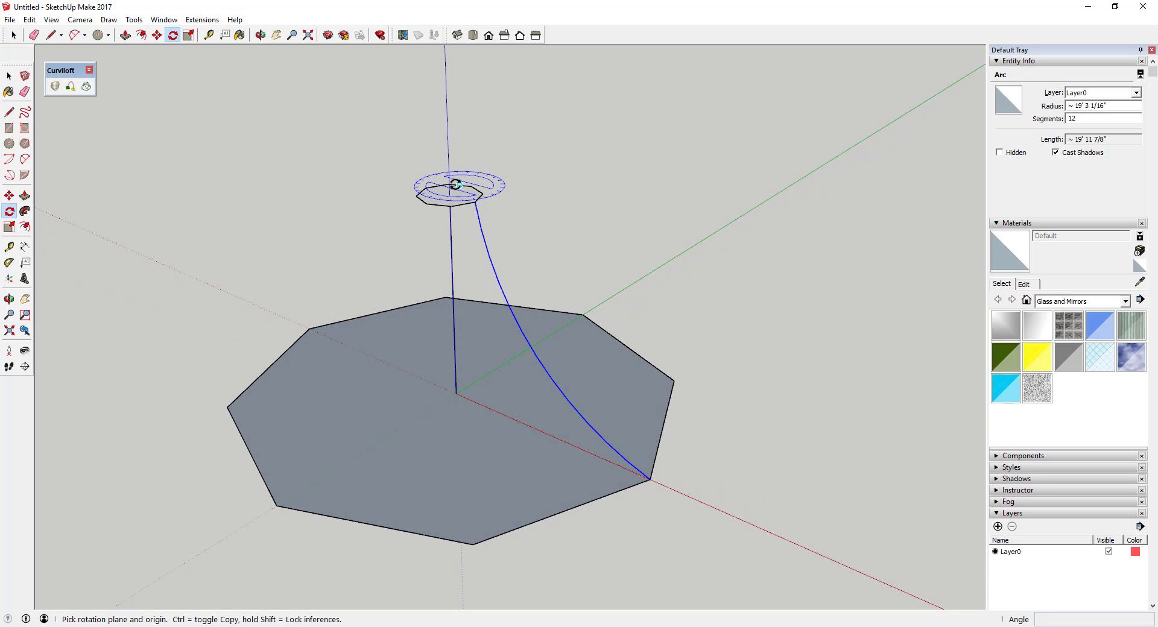
pyautogui.scroll(3, 456, 184)
pyautogui.click(446, 199)
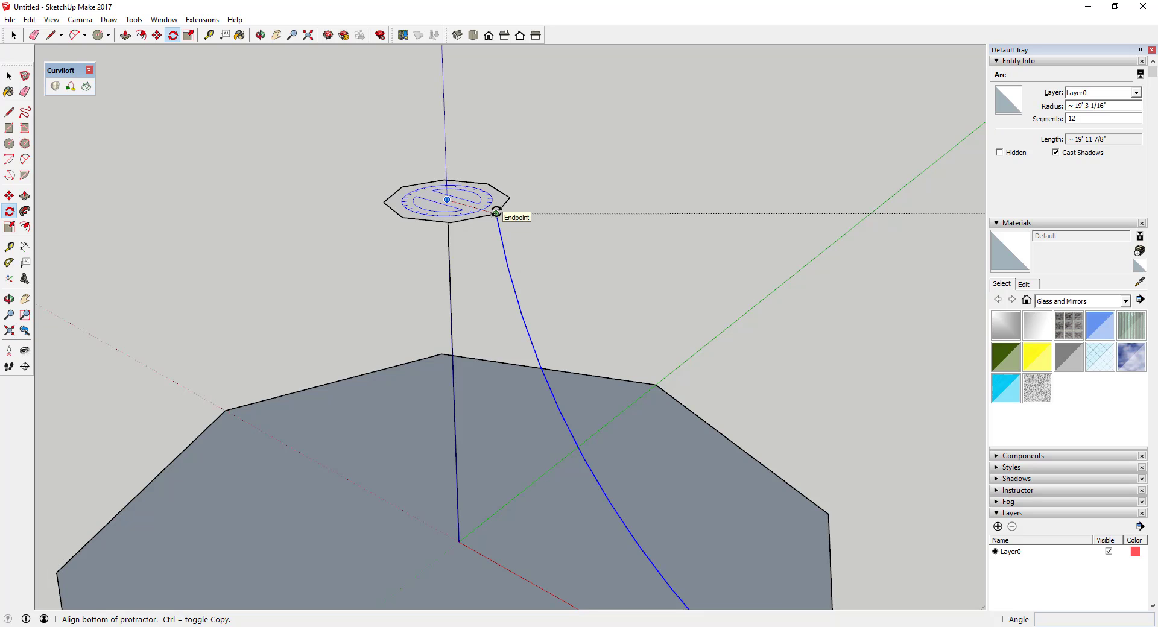
pyautogui.click(495, 213)
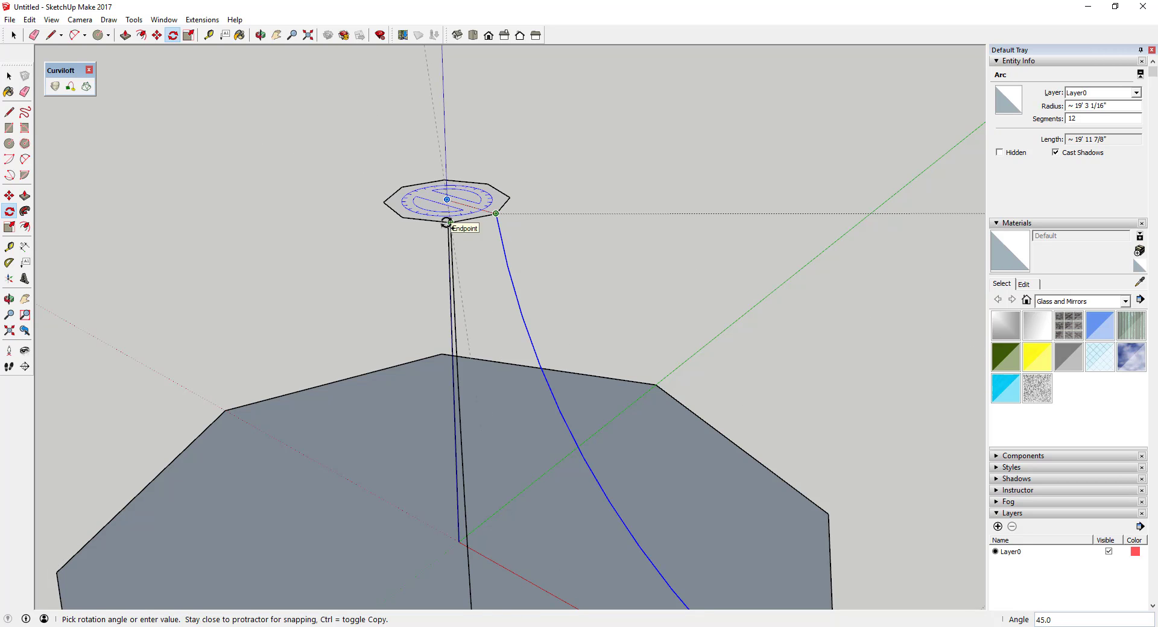
pyautogui.click(448, 229)
pyautogui.scroll(-2, 447, 199)
pyautogui.moveTo(455, 450); pyautogui.dragTo(602, 499, button='middle')
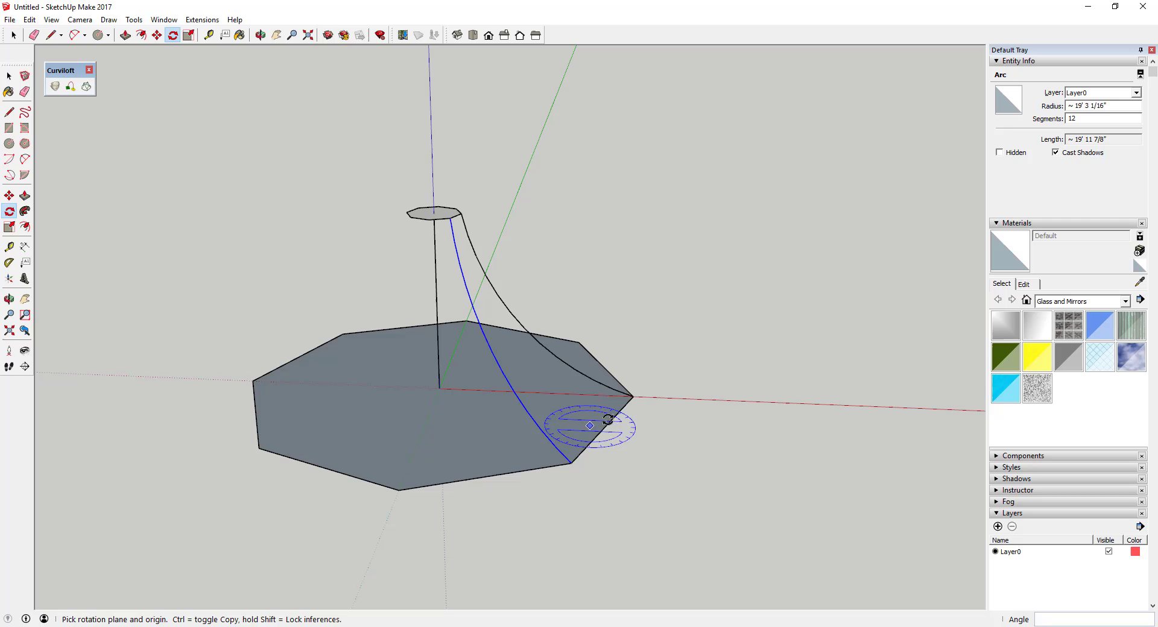
pyautogui.press('space')
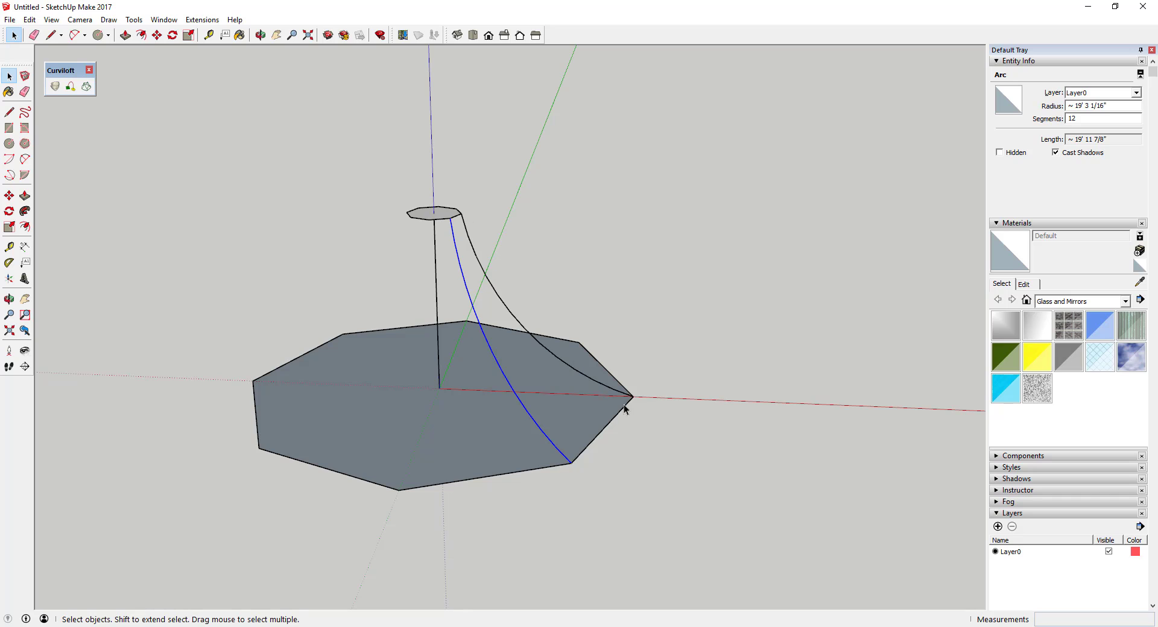
pyautogui.moveTo(625, 409)
pyautogui.mouseDown(button='middle')
pyautogui.moveTo(646, 414)
pyautogui.moveTo(455, 490)
pyautogui.moveTo(551, 435)
pyautogui.mouseUp(button='middle')
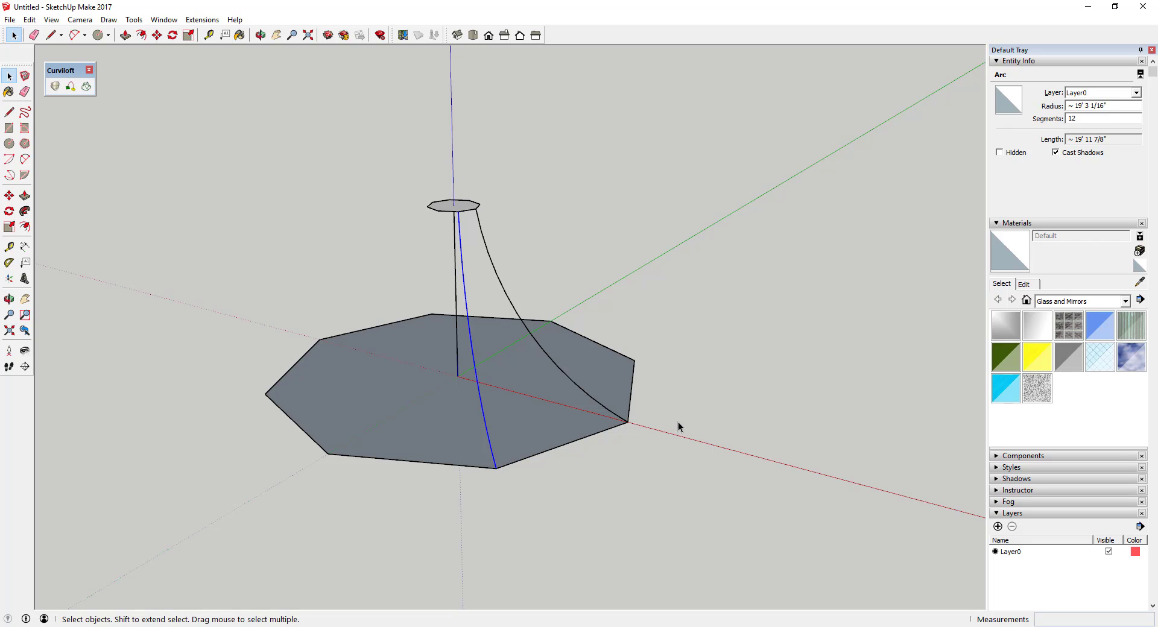
# Step: Draw an upright arc between the two base corners joining the curves' feet
pyautogui.press('a')
pyautogui.click(496, 467)
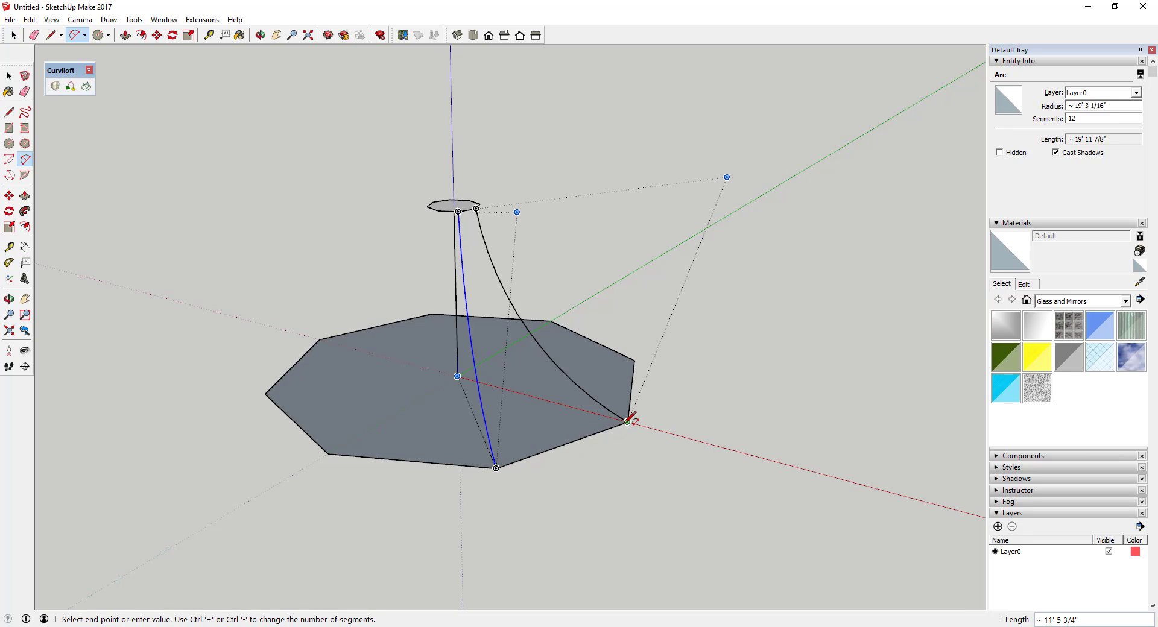
pyautogui.moveTo(627, 421); pyautogui.dragTo(435, 481, button='middle')
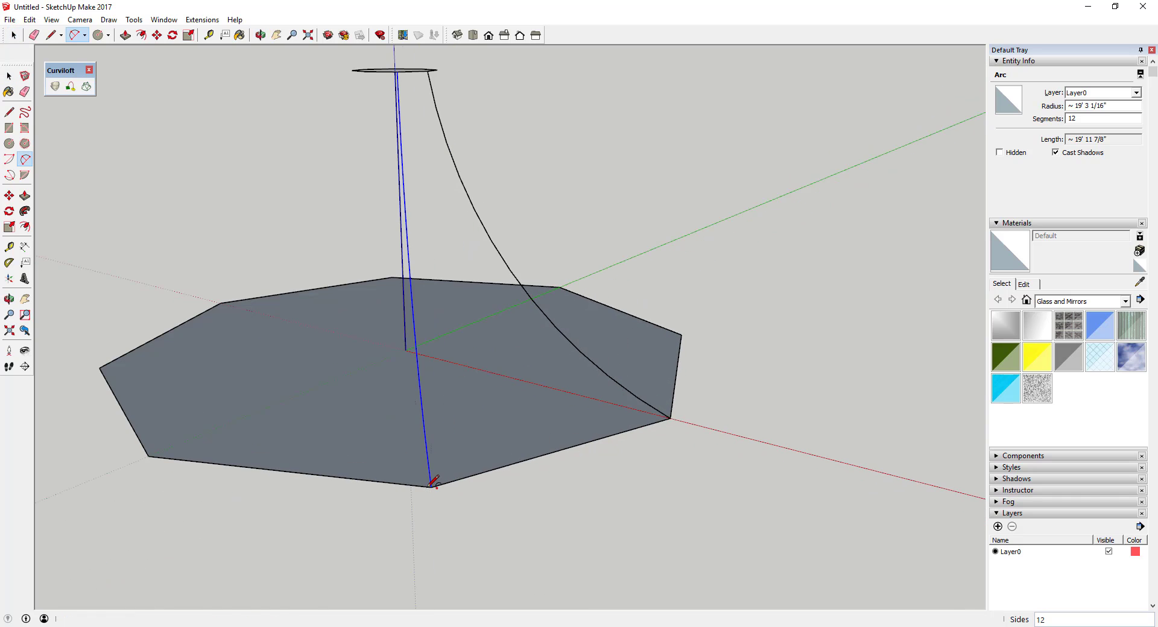
pyautogui.click(432, 486)
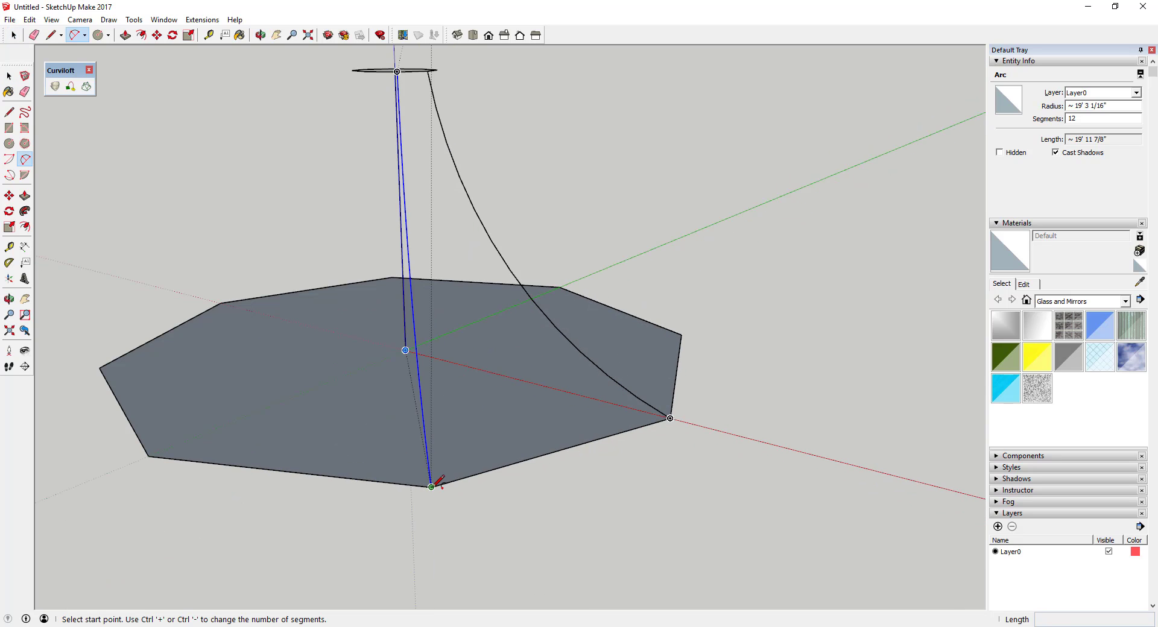
pyautogui.click(670, 417)
pyautogui.moveTo(598, 384); pyautogui.dragTo(515, 368, button='middle')
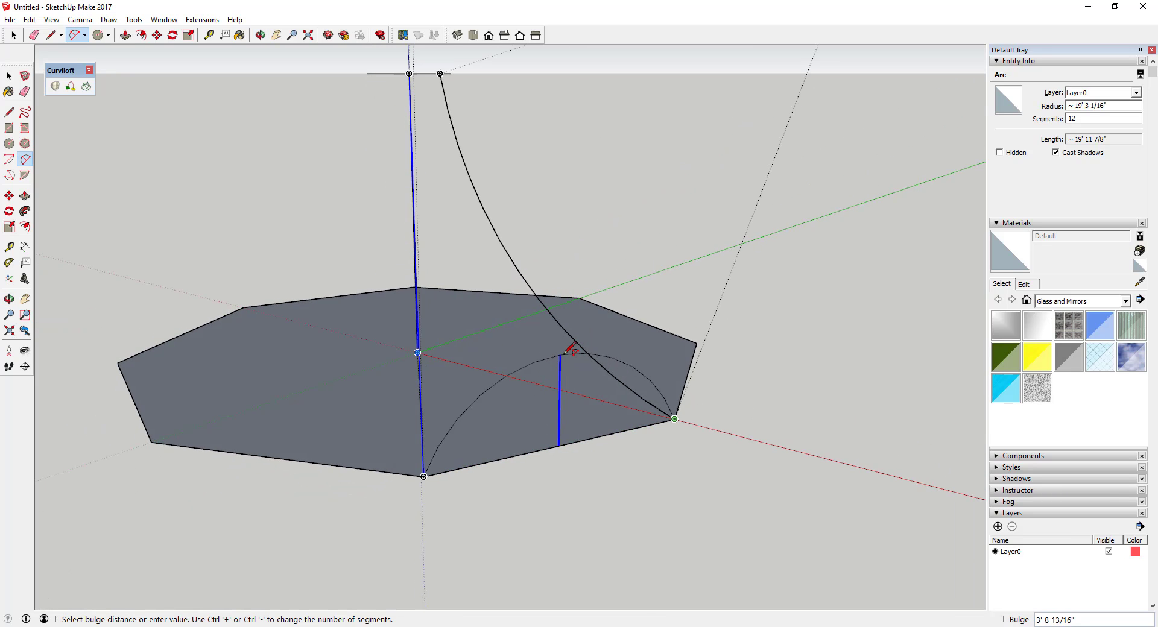
pyautogui.click(572, 352)
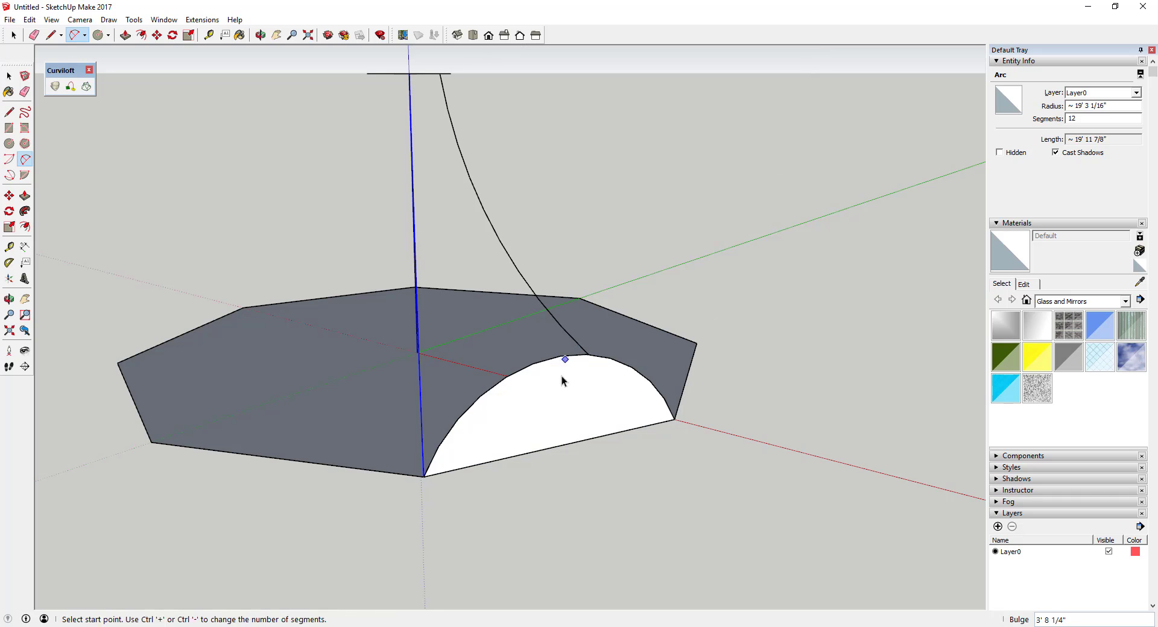
pyautogui.moveTo(562, 375); pyautogui.dragTo(580, 433, button='middle')
# Step: Erase the straight base edge under the arch and the large octagon outline
pyautogui.press('space')
pyautogui.scroll(-3, 653, 486)
pyautogui.press('e')
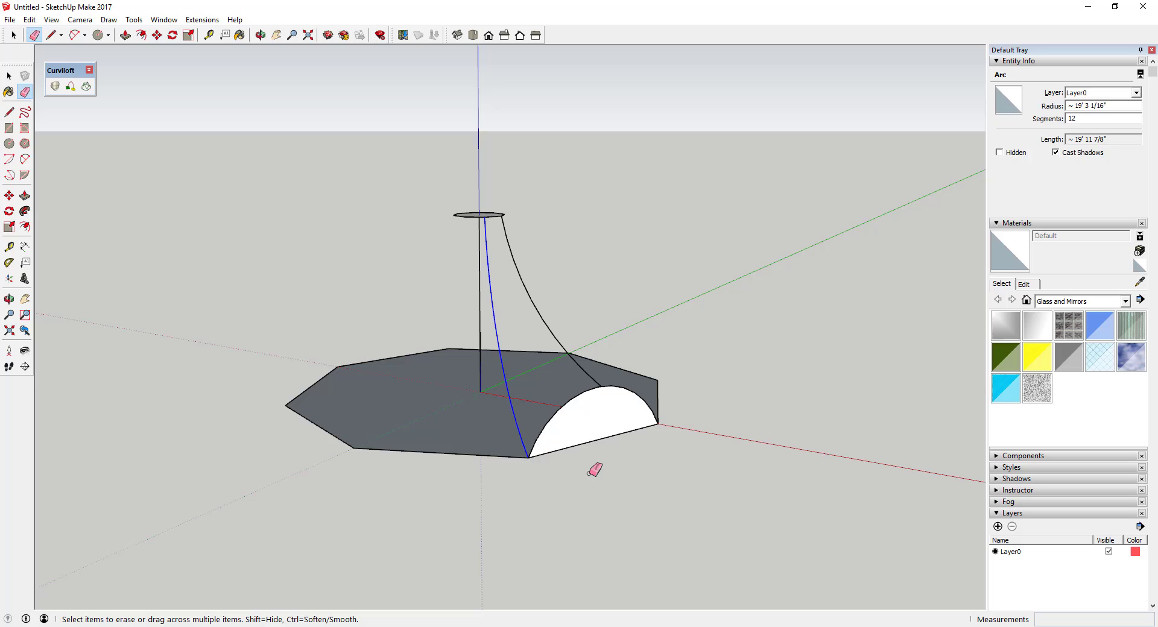
pyautogui.click(594, 439)
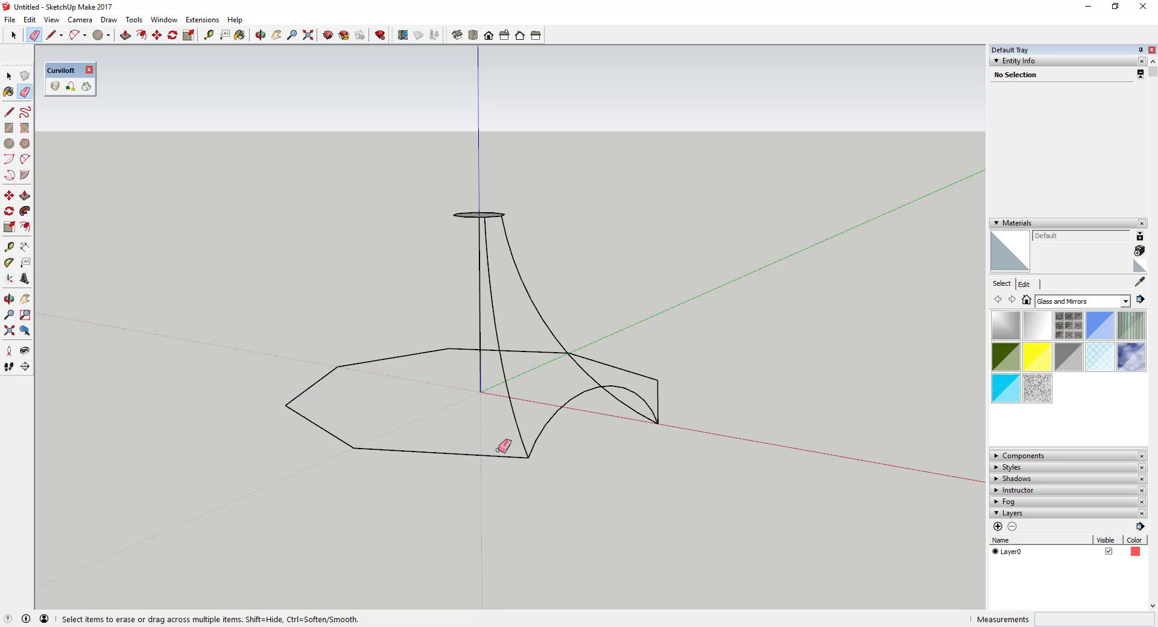
pyautogui.moveTo(483, 451); pyautogui.dragTo(364, 427)
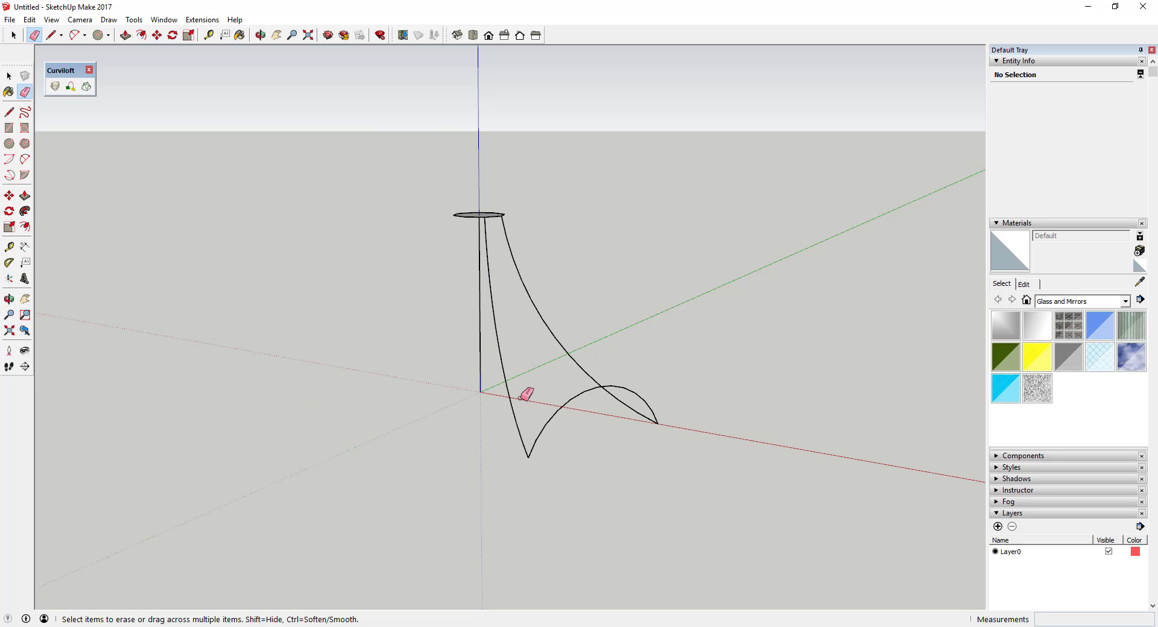
pyautogui.press('o')
pyautogui.moveTo(587, 417)
pyautogui.mouseDown()
pyautogui.moveTo(847, 421)
pyautogui.moveTo(635, 418)
pyautogui.moveTo(543, 431)
pyautogui.moveTo(652, 420)
pyautogui.mouseUp()
pyautogui.press('e')
pyautogui.scroll(3, 689, 406)
pyautogui.moveTo(550, 266)
pyautogui.mouseDown(button='middle')
pyautogui.moveTo(497, 338)
pyautogui.moveTo(565, 262)
pyautogui.moveTo(508, 294)
pyautogui.mouseUp(button='middle')
pyautogui.scroll(3, 559, 266)
pyautogui.press('space')
# Step: Draw a small arc bulging into the top octagon between the two curves' upper ends
pyautogui.press('g')
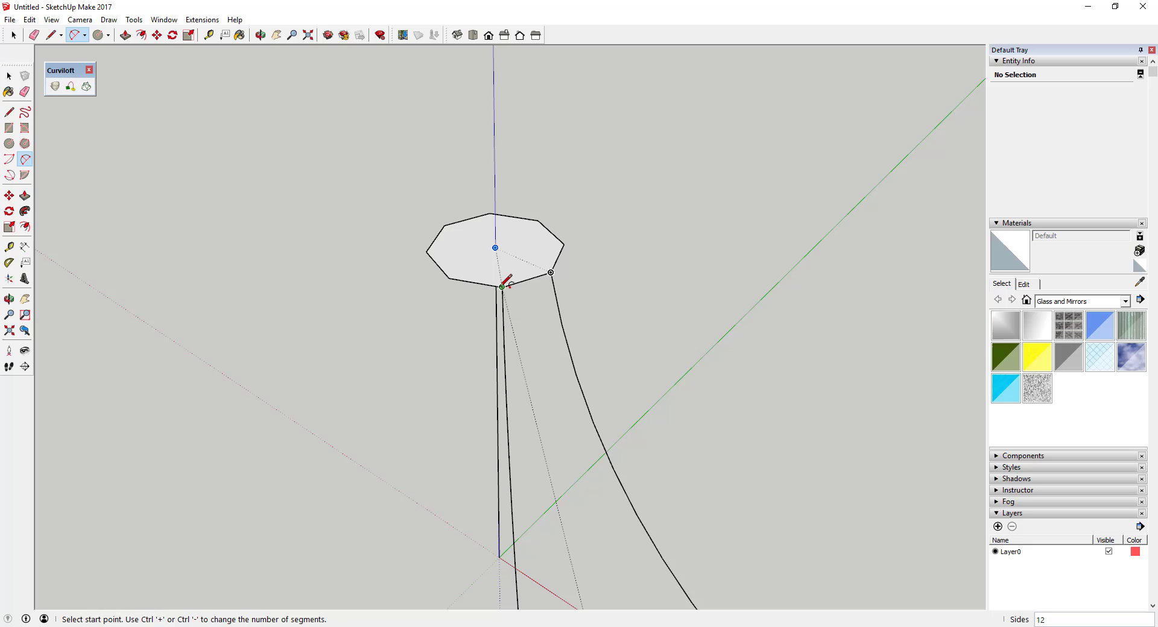
pyautogui.click(495, 247)
pyautogui.click(551, 272)
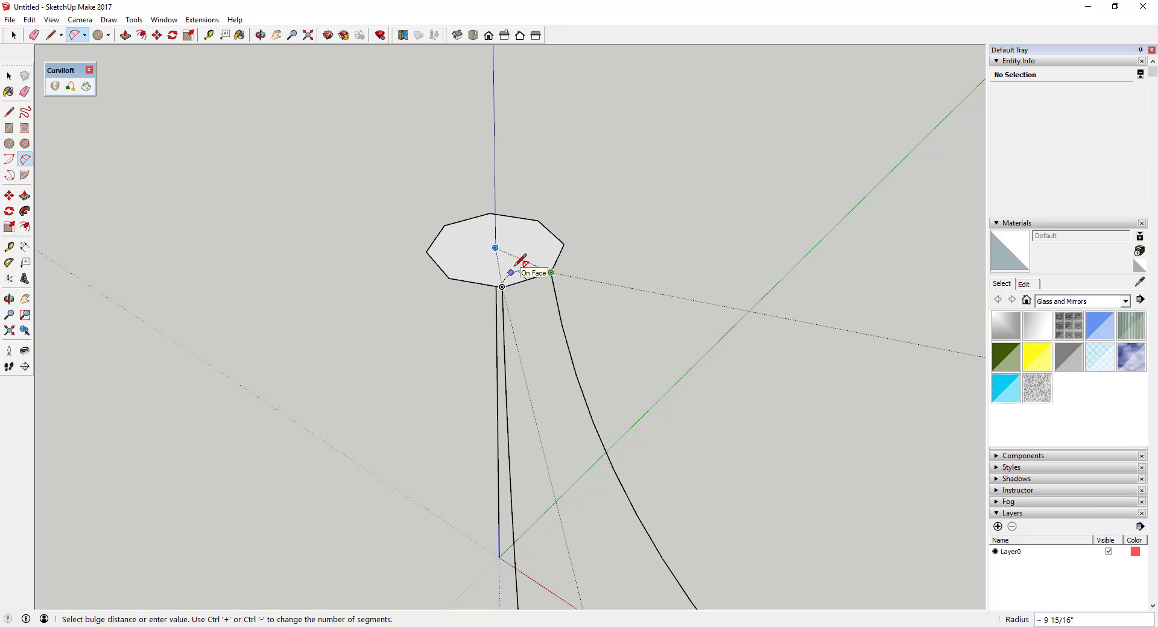
pyautogui.click(520, 267)
pyautogui.scroll(4, 520, 267)
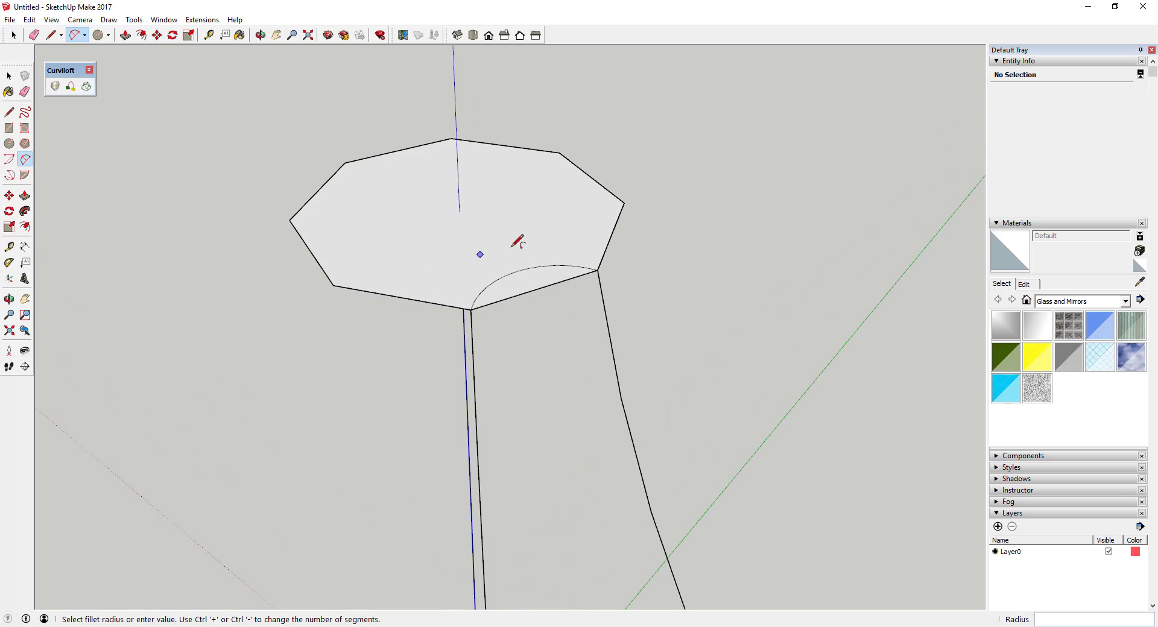
pyautogui.scroll(-3, 482, 217)
pyautogui.press('e')
pyautogui.moveTo(519, 255)
pyautogui.mouseDown(button='middle')
pyautogui.moveTo(535, 240)
pyautogui.moveTo(588, 292)
pyautogui.mouseUp(button='middle')
pyautogui.moveTo(581, 356)
pyautogui.mouseDown(button='middle')
pyautogui.moveTo(845, 331)
pyautogui.moveTo(729, 440)
pyautogui.moveTo(424, 248)
pyautogui.moveTo(524, 260)
pyautogui.moveTo(870, 413)
pyautogui.moveTo(620, 323)
pyautogui.mouseUp(button='middle')
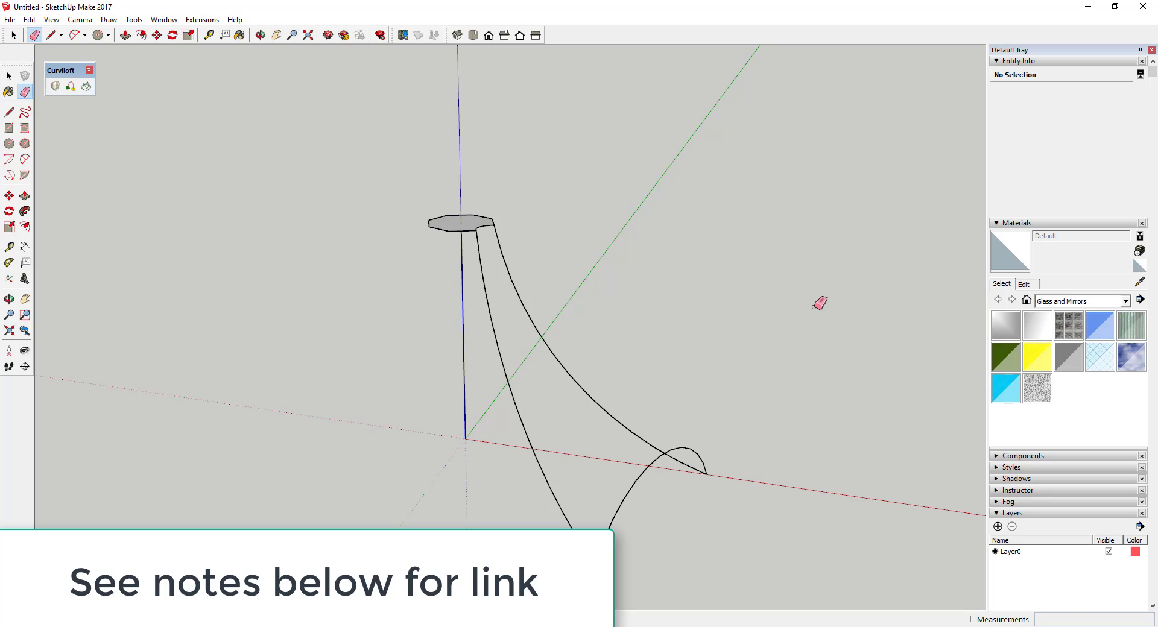
# Step: Select the top arc, both descending curves and the bottom arch as one 48-edge loop
pyautogui.press('space')
pyautogui.moveTo(597, 278); pyautogui.dragTo(520, 264, button='middle')
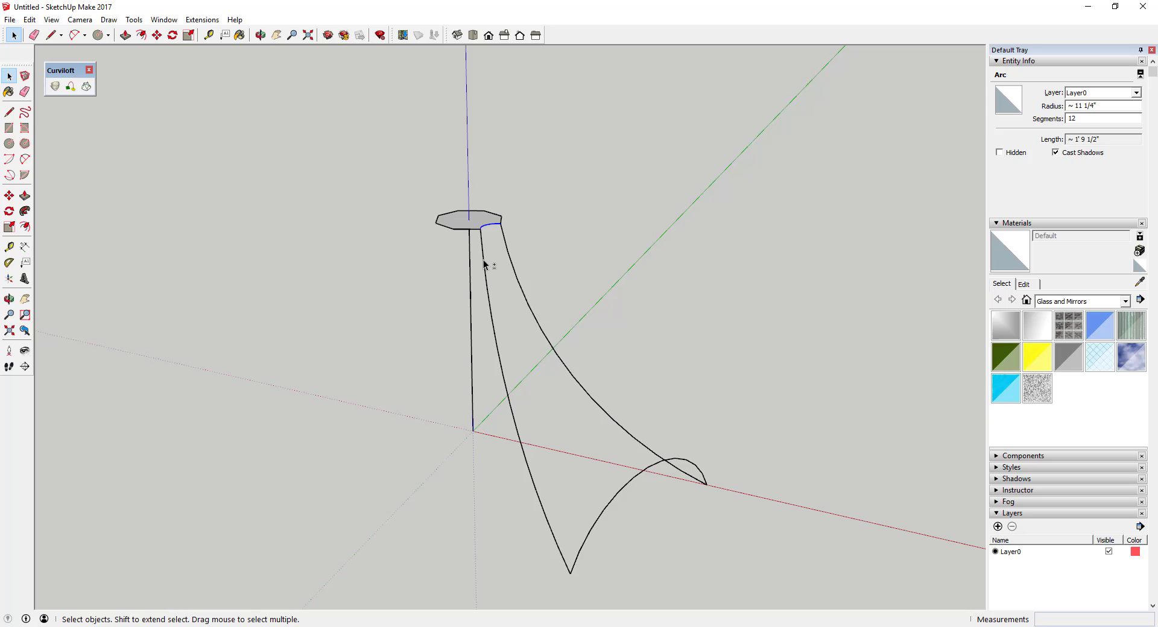
pyautogui.keyDown('shift'); pyautogui.click(511, 275); pyautogui.keyUp('shift')
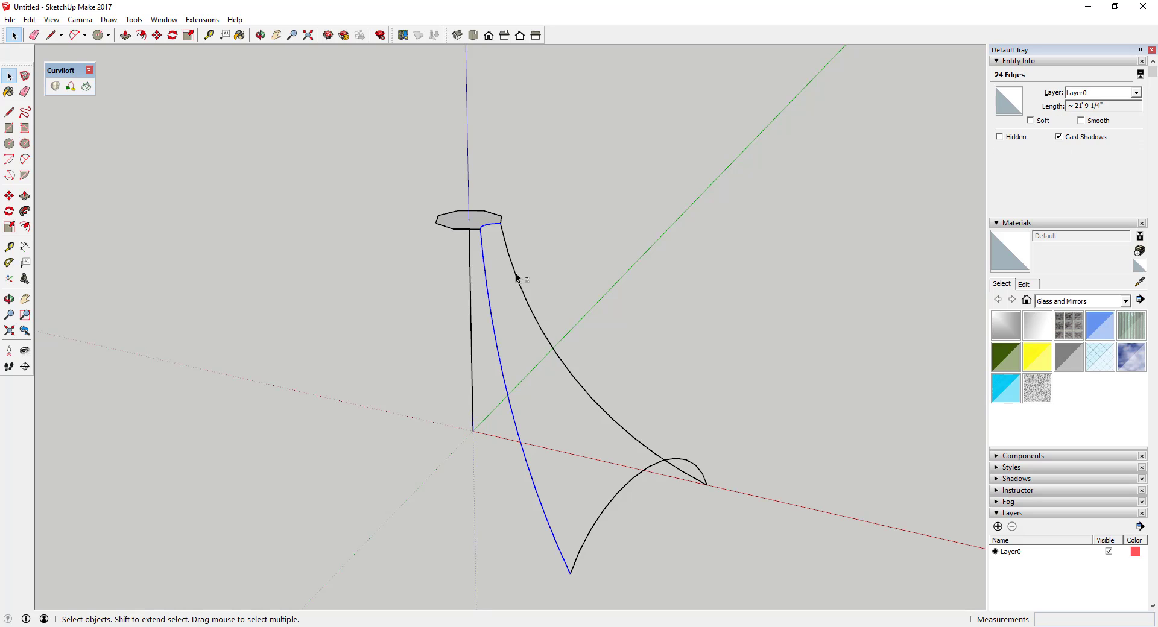
pyautogui.keyDown('shift'); pyautogui.click(640, 472); pyautogui.keyUp('shift')
pyautogui.moveTo(617, 452); pyautogui.dragTo(820, 403, button='middle')
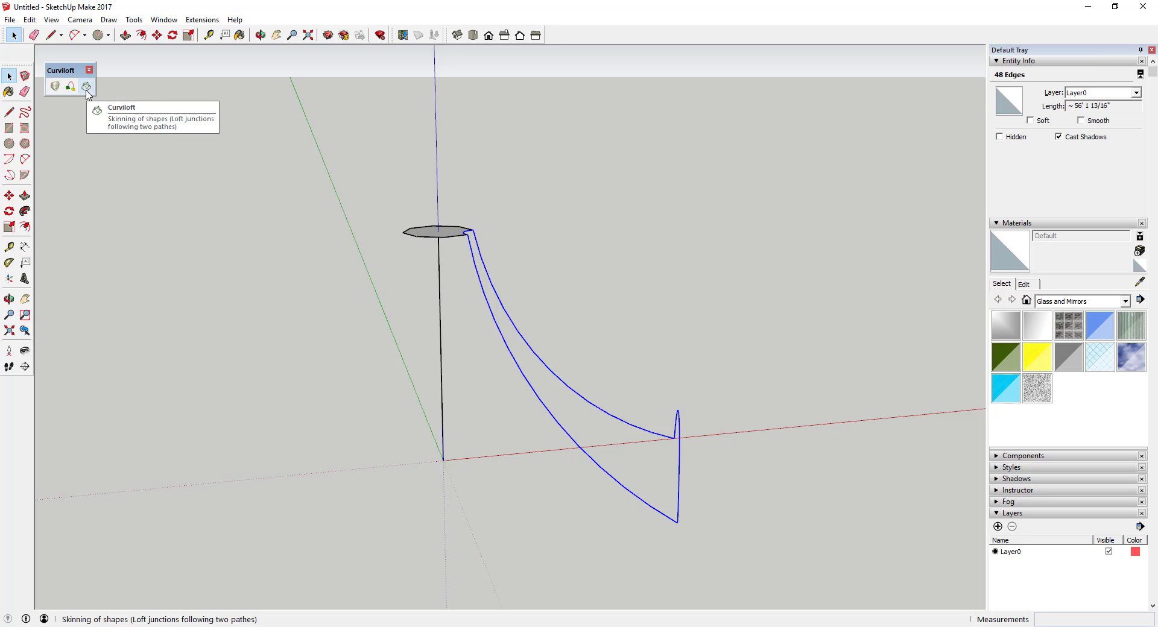
# Step: Run Curviloft's Skinning tool on the selected loop and accept the preview to create the surface group
pyautogui.click(86, 90)
pyautogui.moveTo(552, 361); pyautogui.dragTo(552, 376, button='middle')
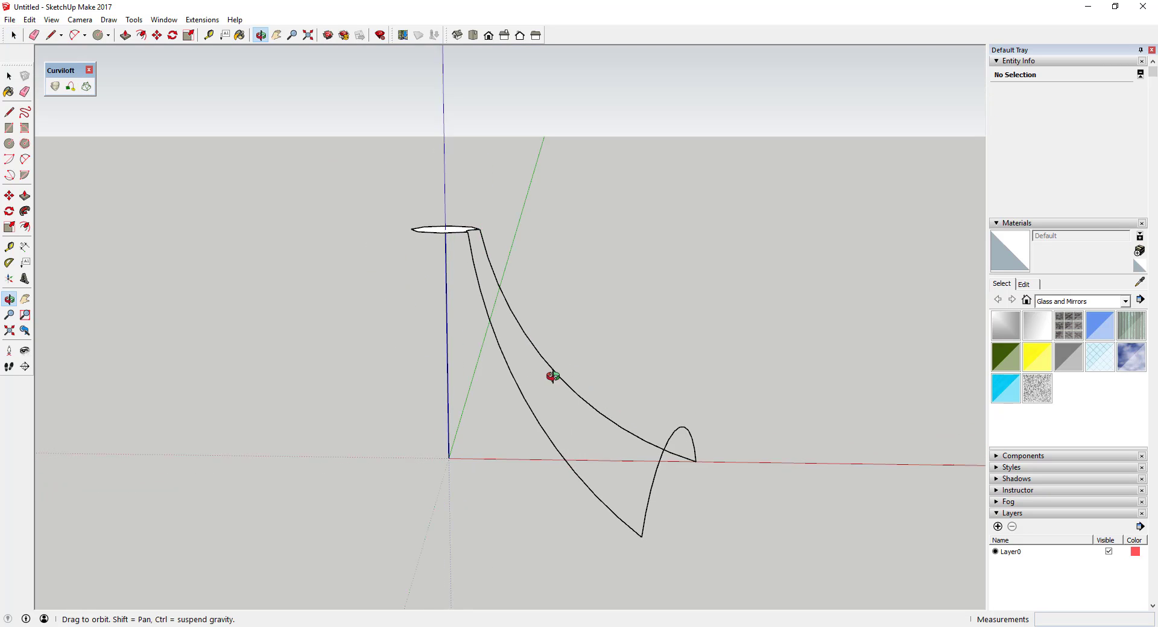
pyautogui.moveTo(606, 418); pyautogui.dragTo(349, 383, button='middle')
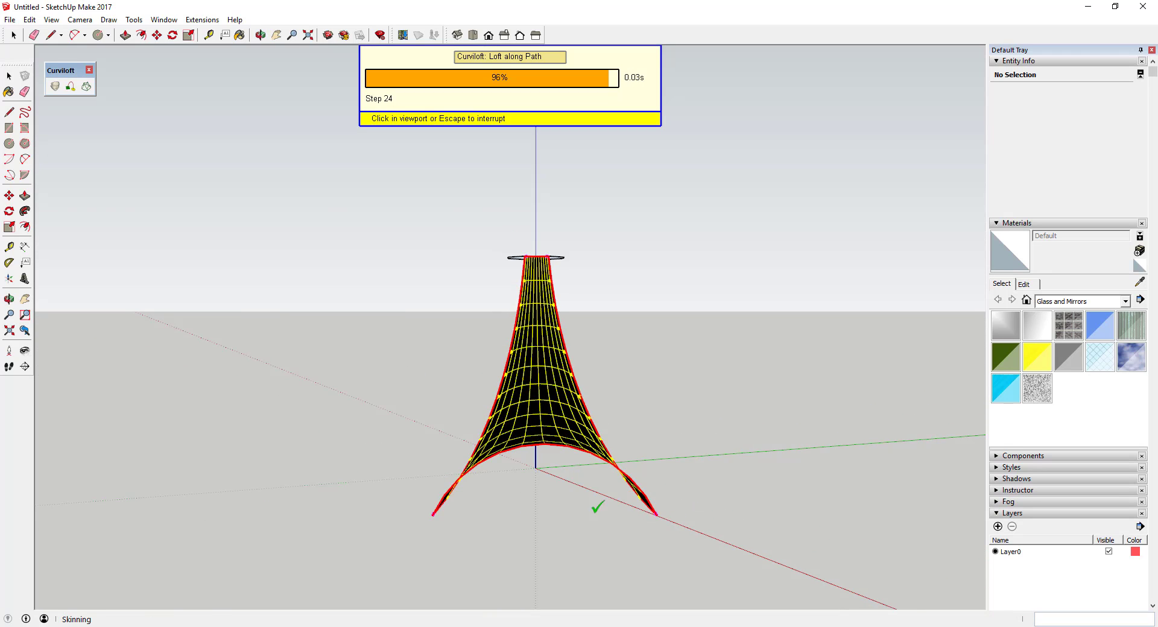
pyautogui.moveTo(597, 507); pyautogui.dragTo(448, 289, button='middle')
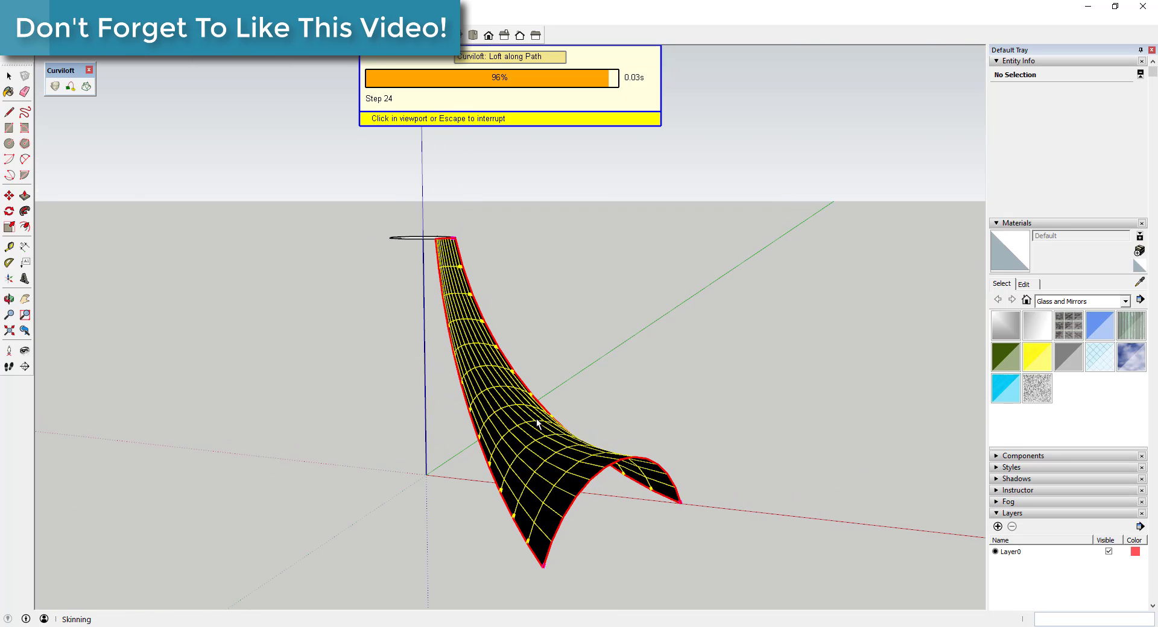
pyautogui.moveTo(565, 454); pyautogui.dragTo(561, 561, button='middle')
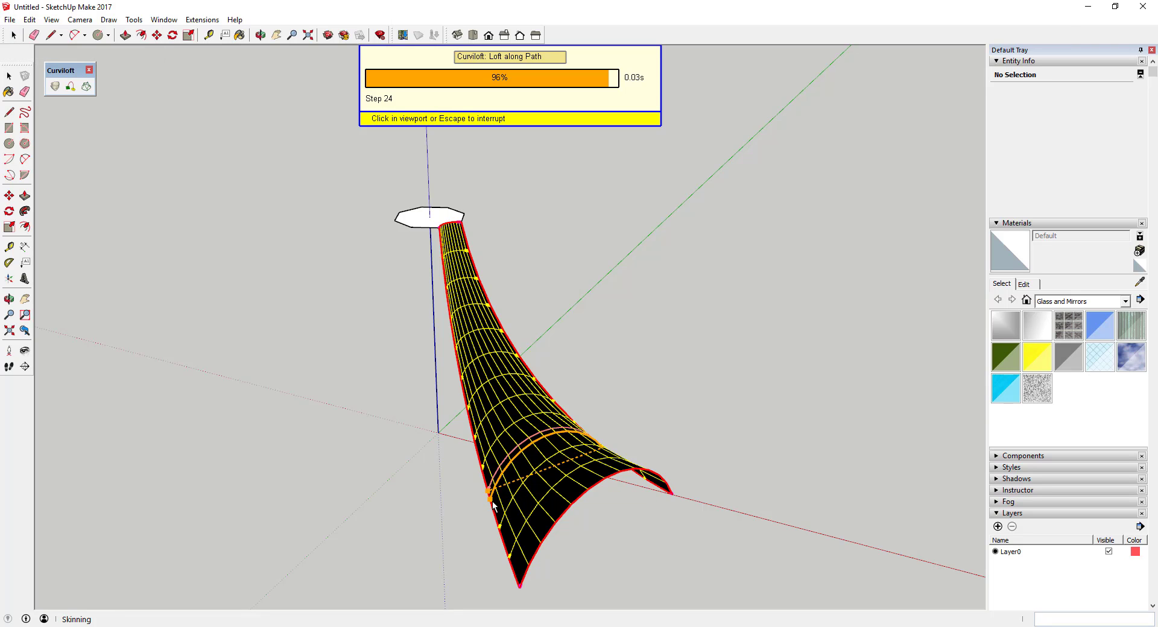
pyautogui.moveTo(537, 442); pyautogui.dragTo(595, 366, button='middle')
pyautogui.moveTo(457, 224); pyautogui.dragTo(478, 279, button='middle')
pyautogui.click(717, 370)
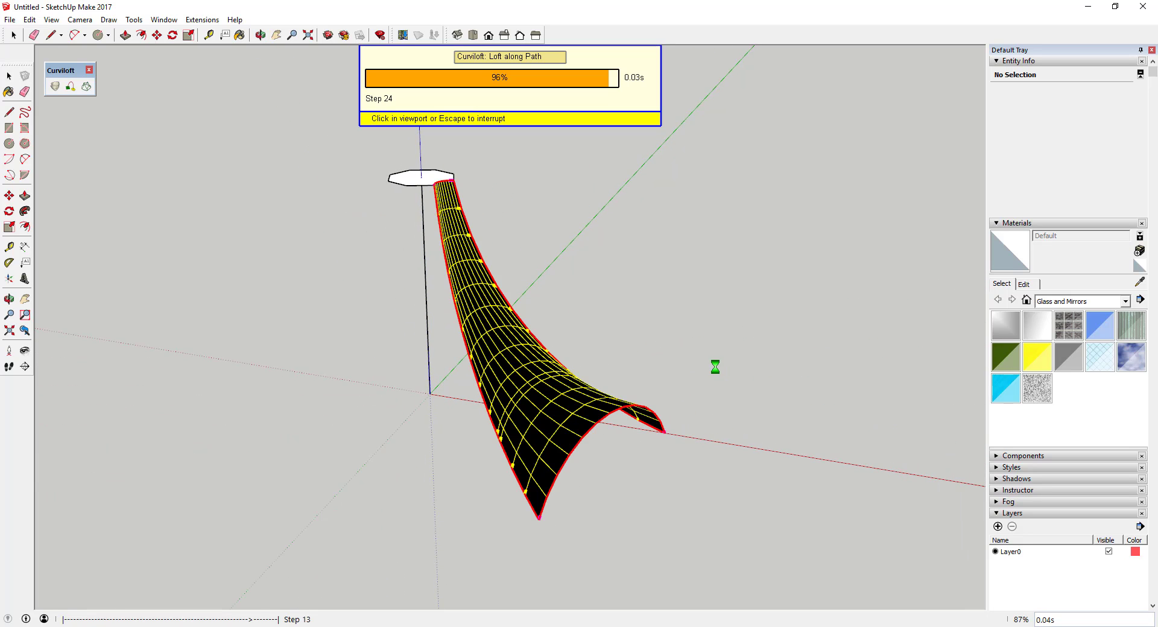
pyautogui.moveTo(710, 398)
pyautogui.mouseDown(button='middle')
pyautogui.moveTo(706, 422)
pyautogui.moveTo(318, 343)
pyautogui.moveTo(31, 306)
pyautogui.moveTo(553, 370)
pyautogui.moveTo(569, 412)
pyautogui.mouseUp(button='middle')
# Step: Open the lofted surface group for editing and select its mesh
pyautogui.click(565, 413)
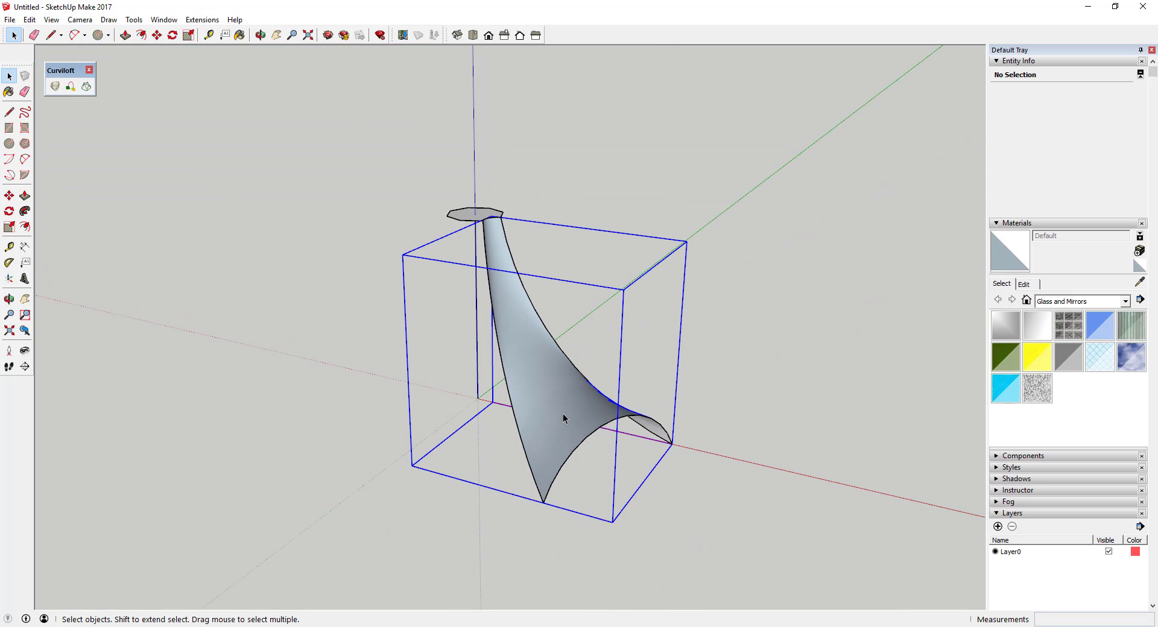
pyautogui.scroll(3, 562, 414)
pyautogui.moveTo(429, 114); pyautogui.dragTo(574, 318, button='middle')
pyautogui.scroll(-3, 575, 318)
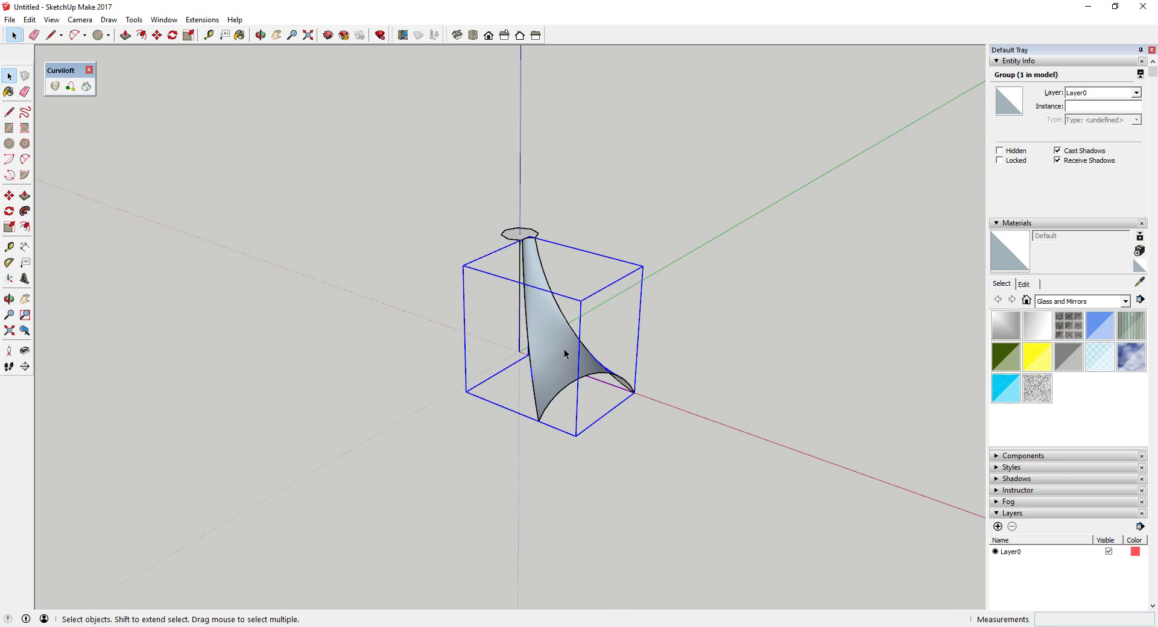
pyautogui.doubleClick(559, 358)
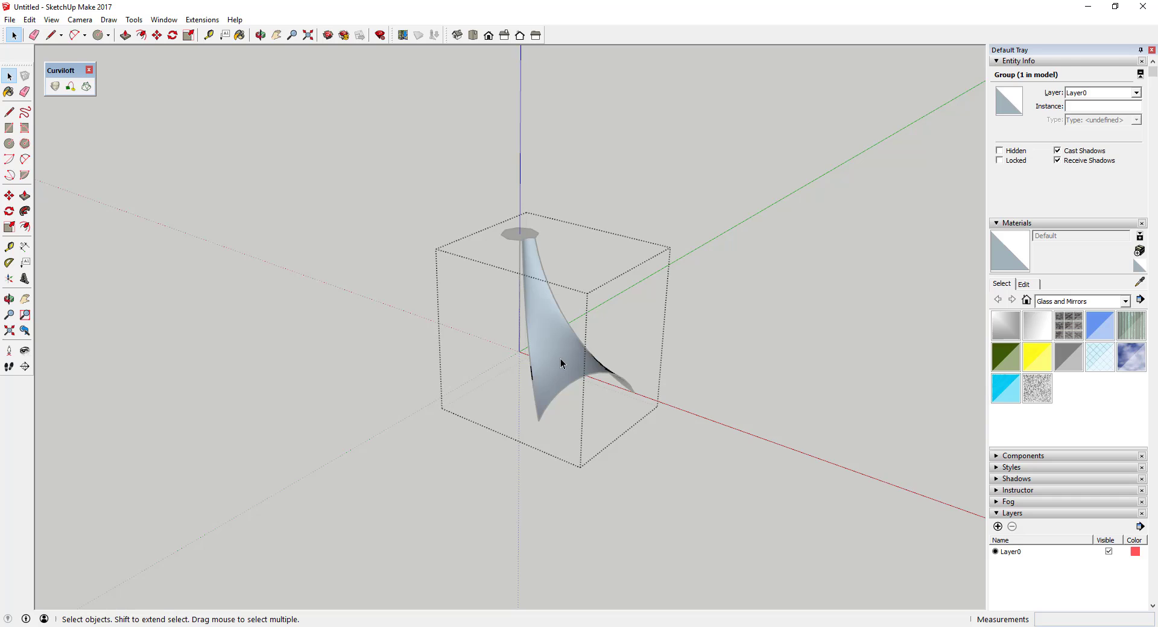
pyautogui.moveTo(559, 358); pyautogui.dragTo(530, 356, button='middle')
pyautogui.click(554, 336)
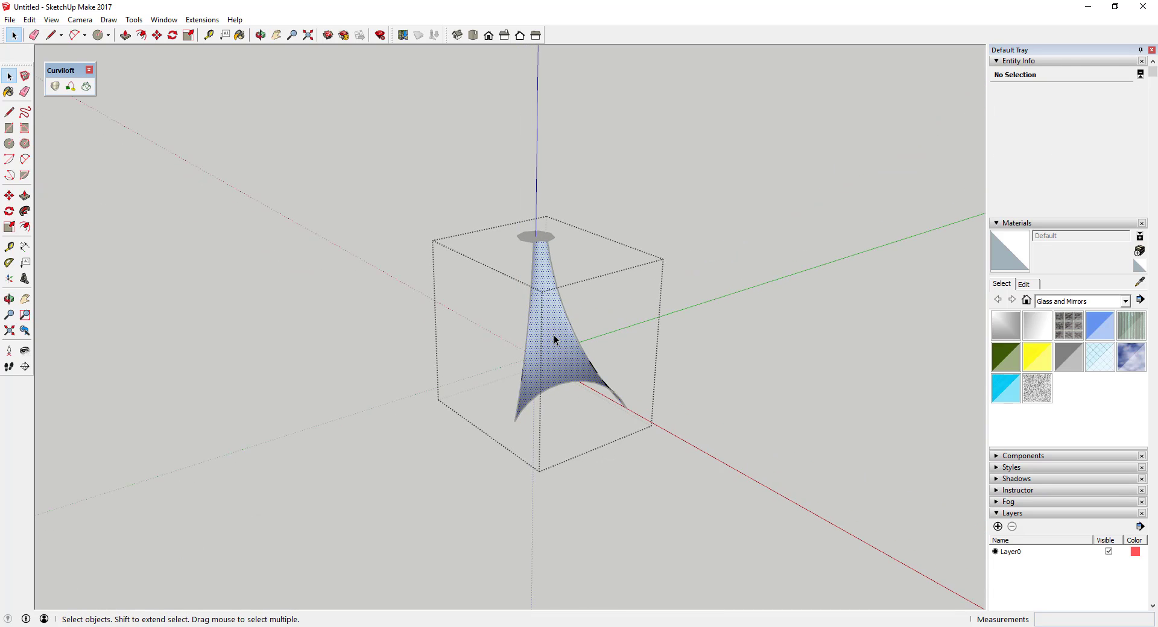
pyautogui.scroll(5, 569, 355)
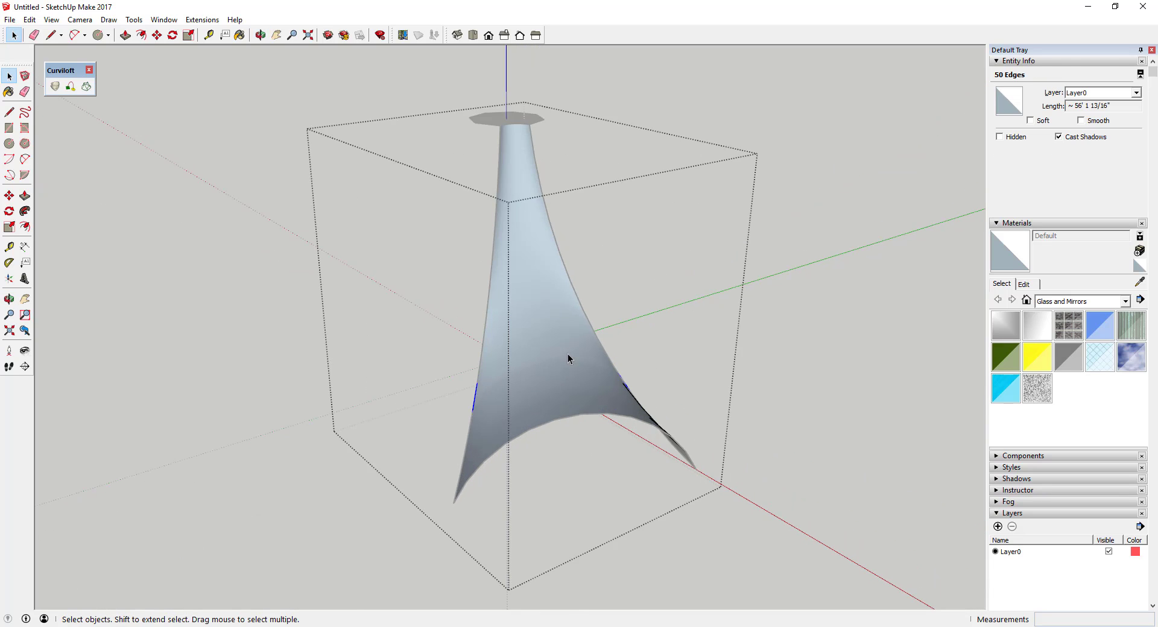
pyautogui.scroll(-5, 549, 341)
pyautogui.tripleClick(547, 343)
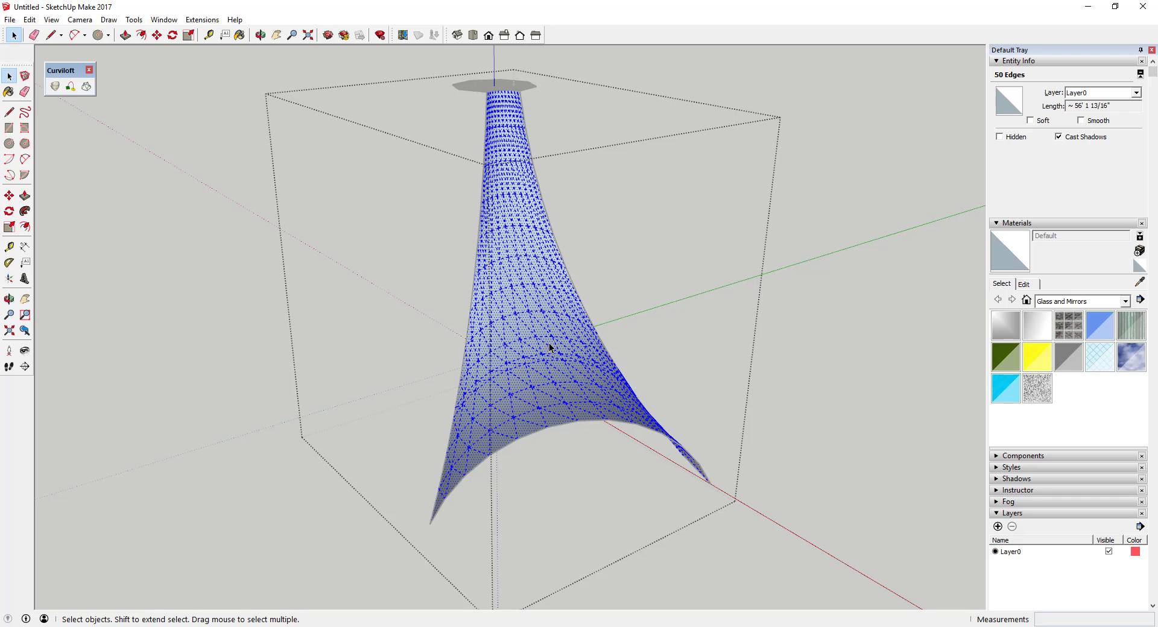
pyautogui.click(551, 346)
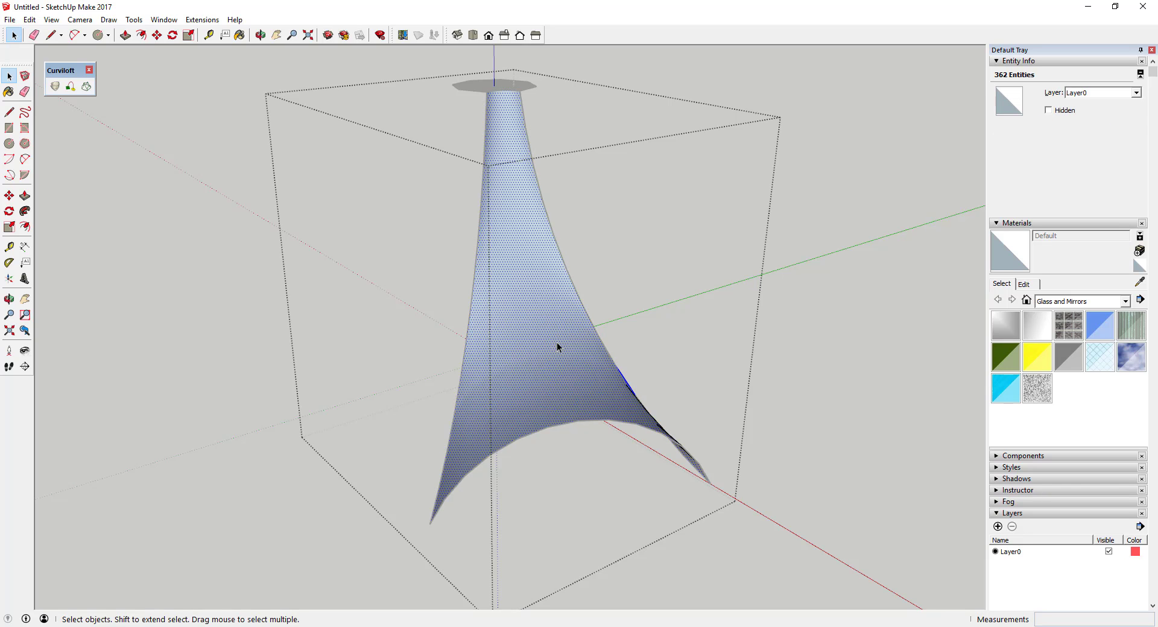
pyautogui.moveTo(569, 355); pyautogui.dragTo(480, 368, button='middle')
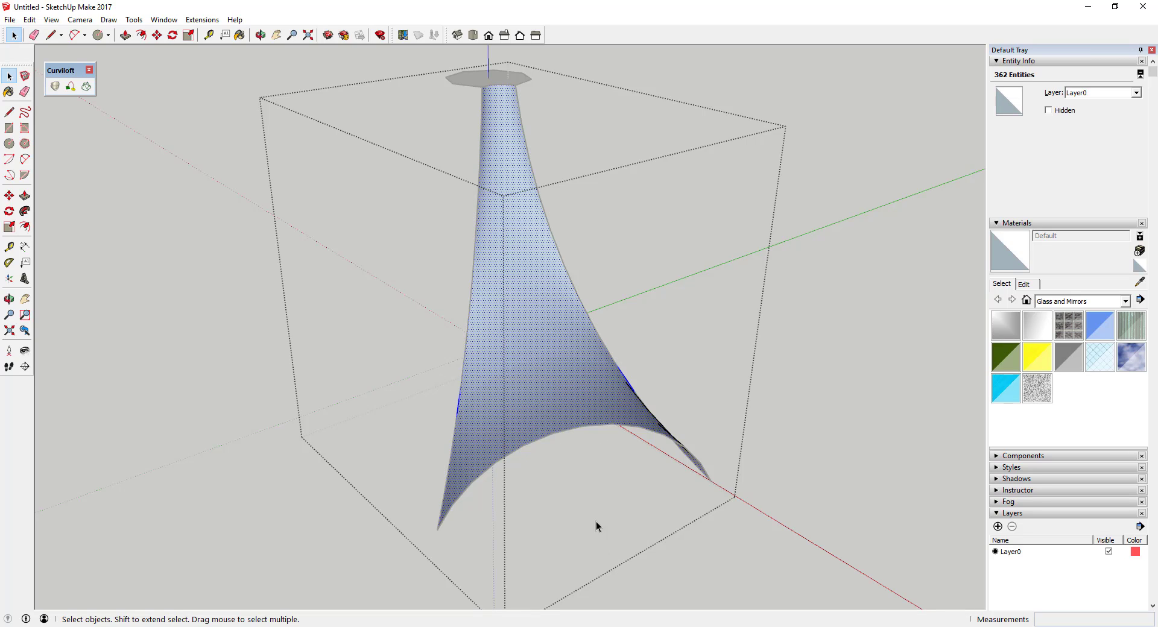
pyautogui.click(538, 343)
# Step: Select the canopy surface's 50 boundary edges, starting from the top rim
pyautogui.moveTo(530, 348); pyautogui.dragTo(504, 155, button='middle')
pyautogui.scroll(3, 531, 150)
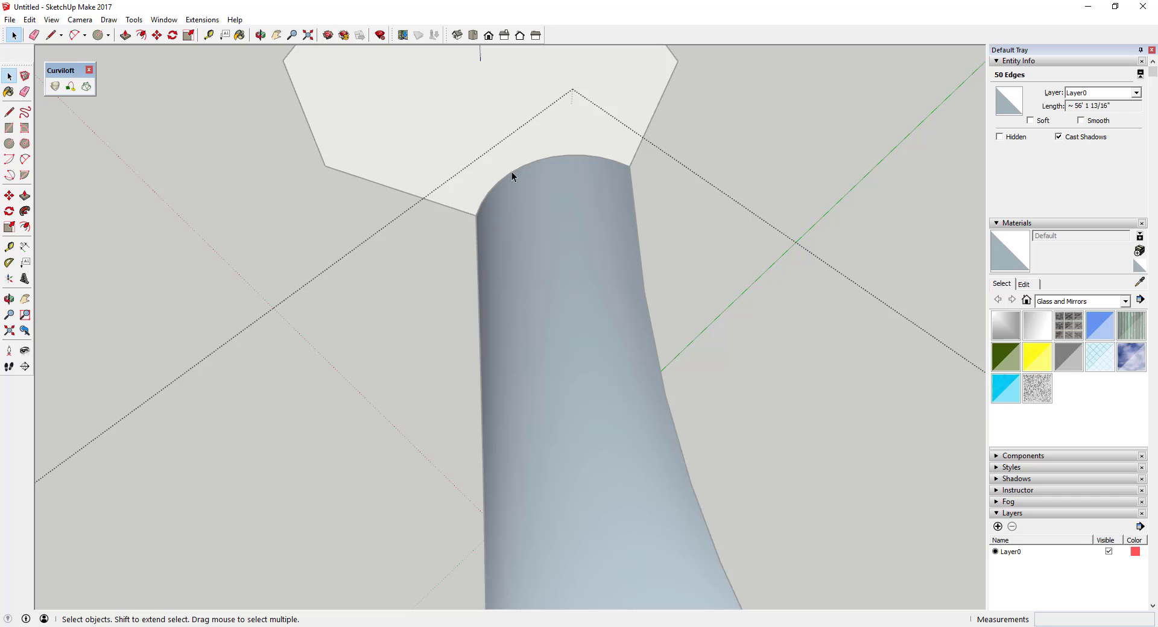
pyautogui.click(513, 173)
pyautogui.scroll(-4, 542, 181)
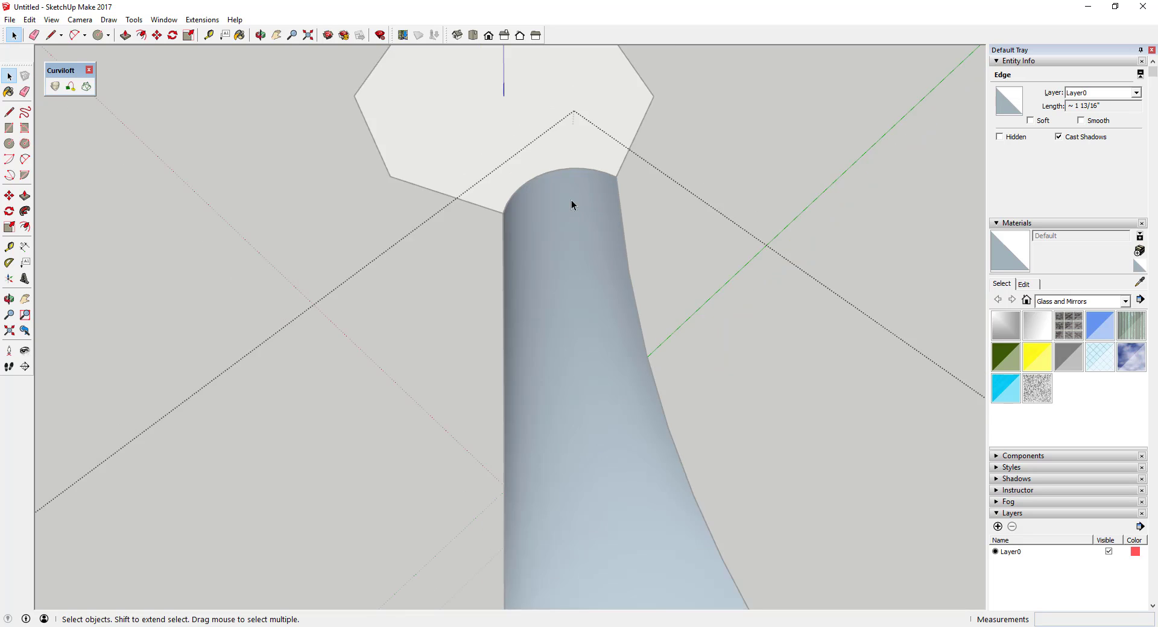
pyautogui.scroll(-3, 568, 187)
pyautogui.doubleClick(602, 358)
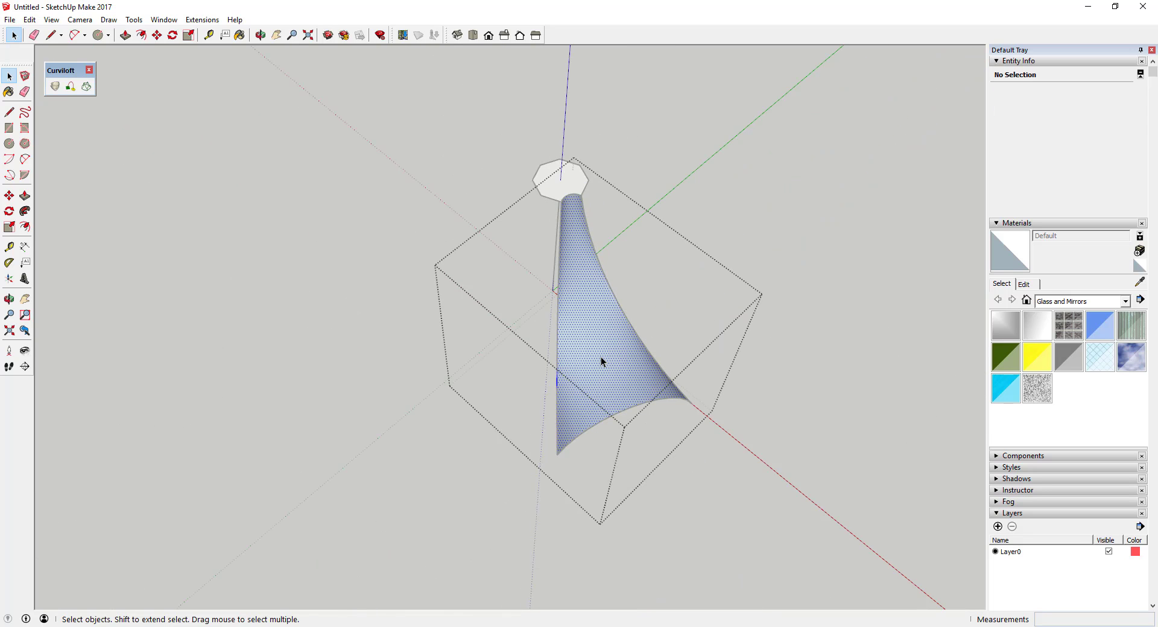
pyautogui.keyDown('shift'); pyautogui.click(601, 358); pyautogui.keyUp('shift')
pyautogui.moveTo(600, 338); pyautogui.dragTo(581, 205, button='middle')
# Step: Wrap the selected surface edges in pipes with a 2" outside diameter using Pipe Along Path
pyautogui.click(202, 20)
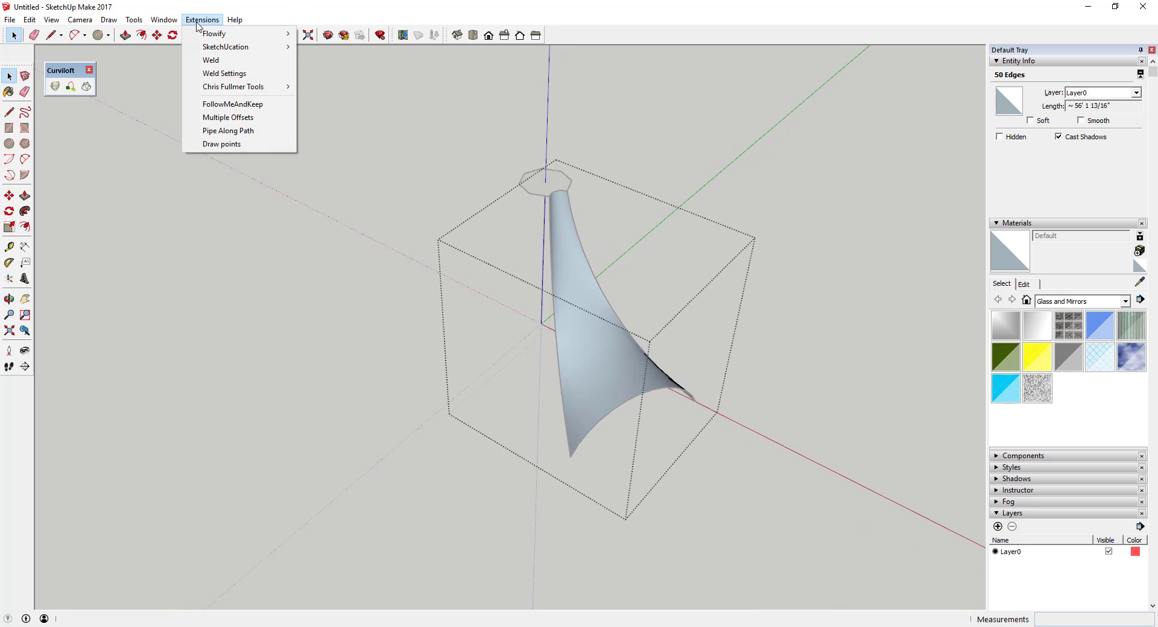
pyautogui.click(250, 130)
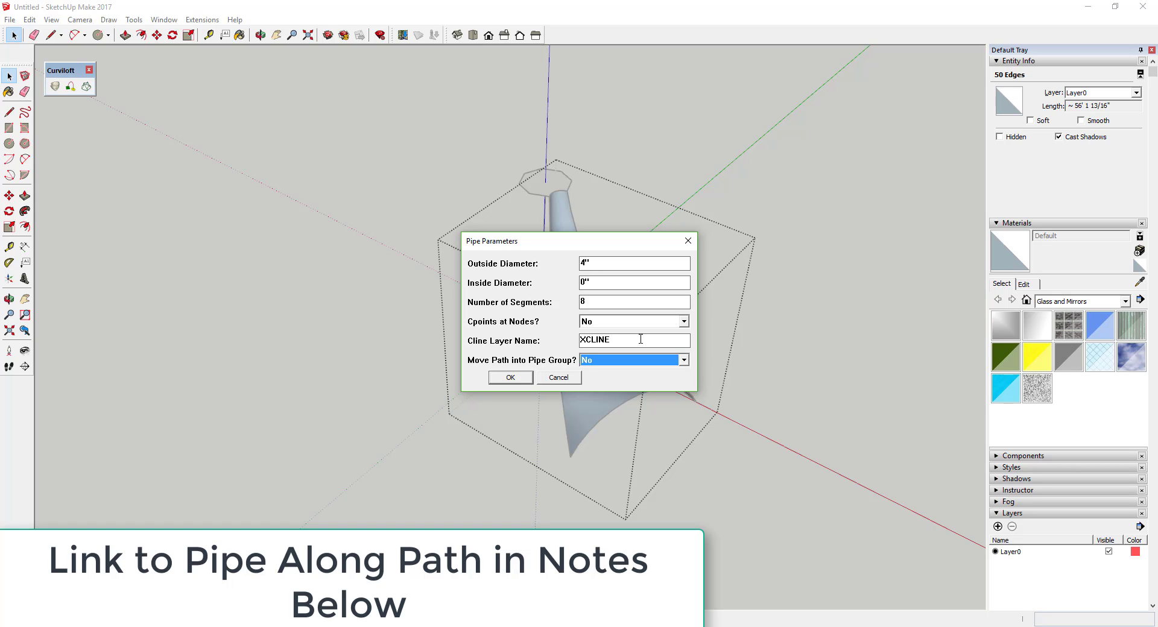
pyautogui.click(611, 262)
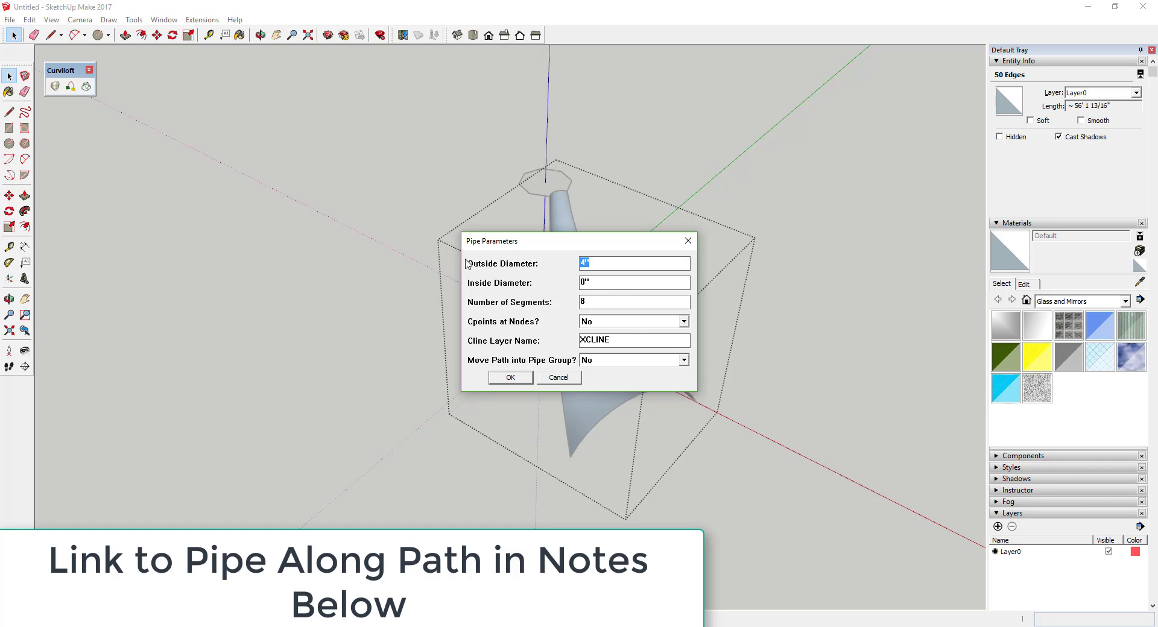
pyautogui.write('2')
pyautogui.press('Return')
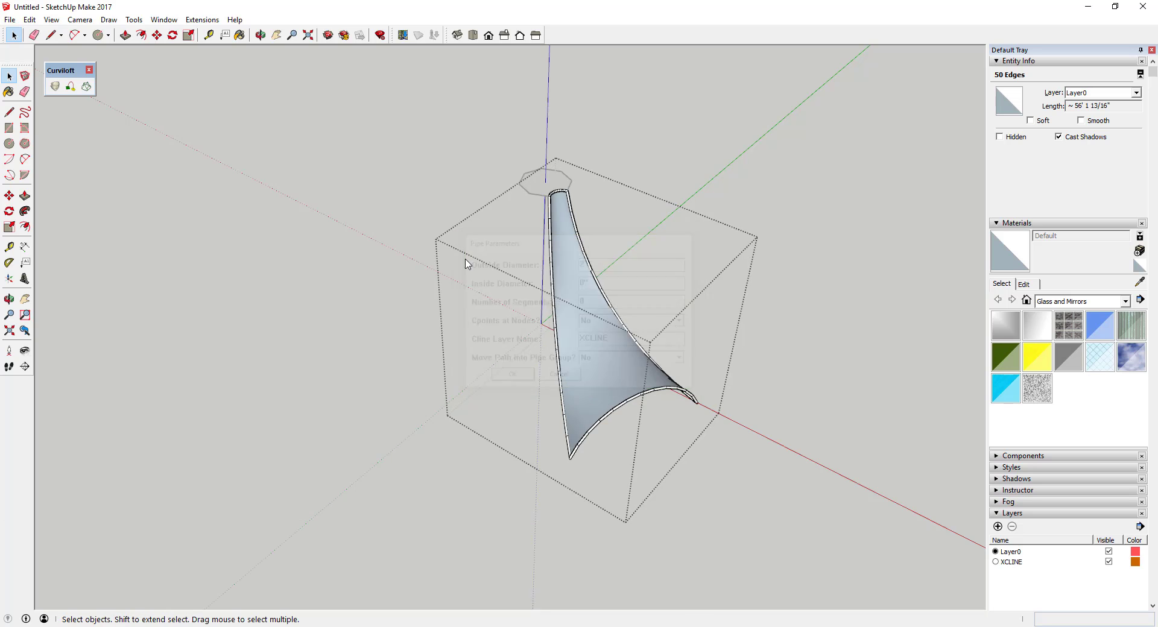
# Step: Orbit around the canopy panel to inspect the new pipes, then close the group
pyautogui.scroll(3, 663, 390)
pyautogui.moveTo(641, 393); pyautogui.dragTo(523, 257, button='middle')
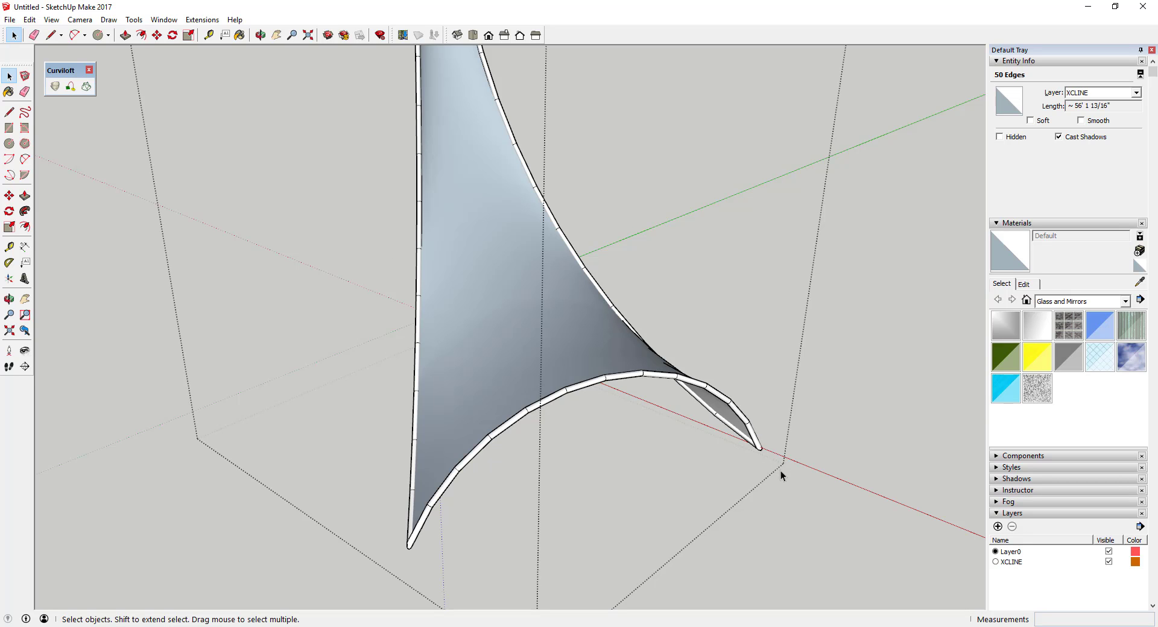
pyautogui.scroll(-5, 500, 409)
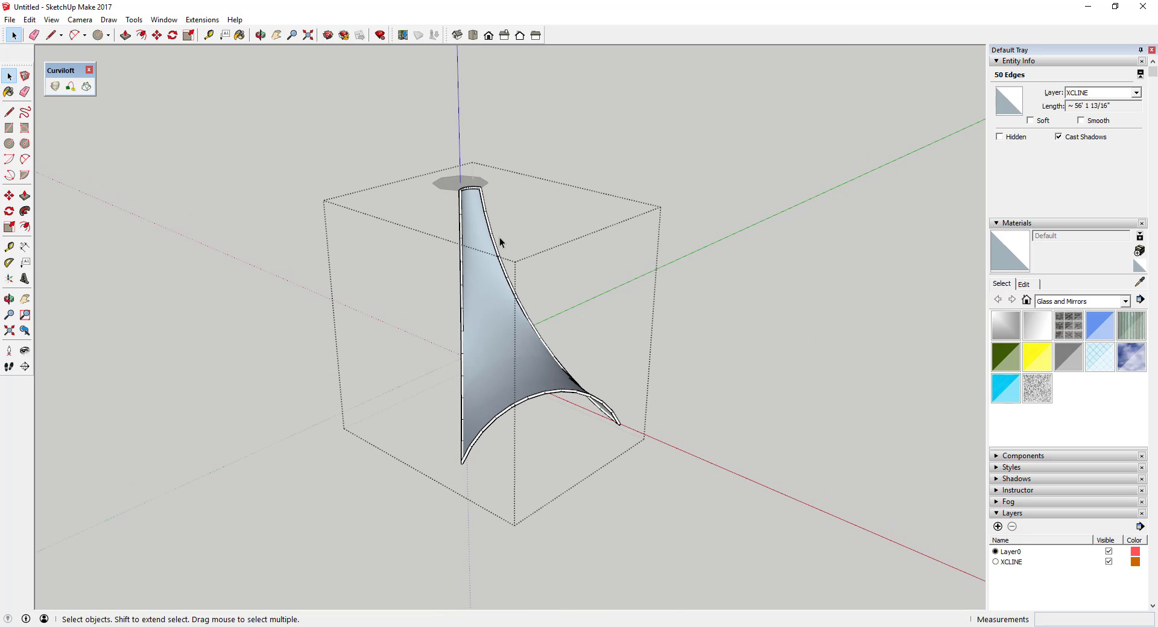
pyautogui.scroll(3, 441, 176)
pyautogui.moveTo(440, 176); pyautogui.dragTo(485, 252, button='middle')
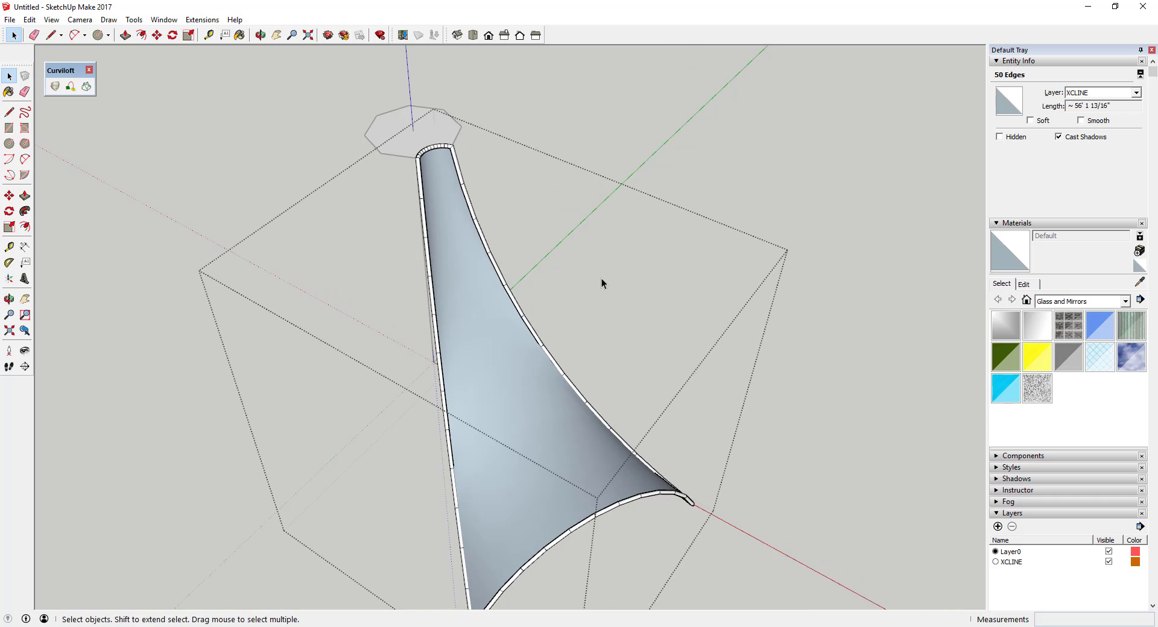
pyautogui.press('Delete')
# Step: Turn the piped canopy panel group into a component named 'Structure Piece'
pyautogui.click(507, 373)
pyautogui.rightClick(505, 373)
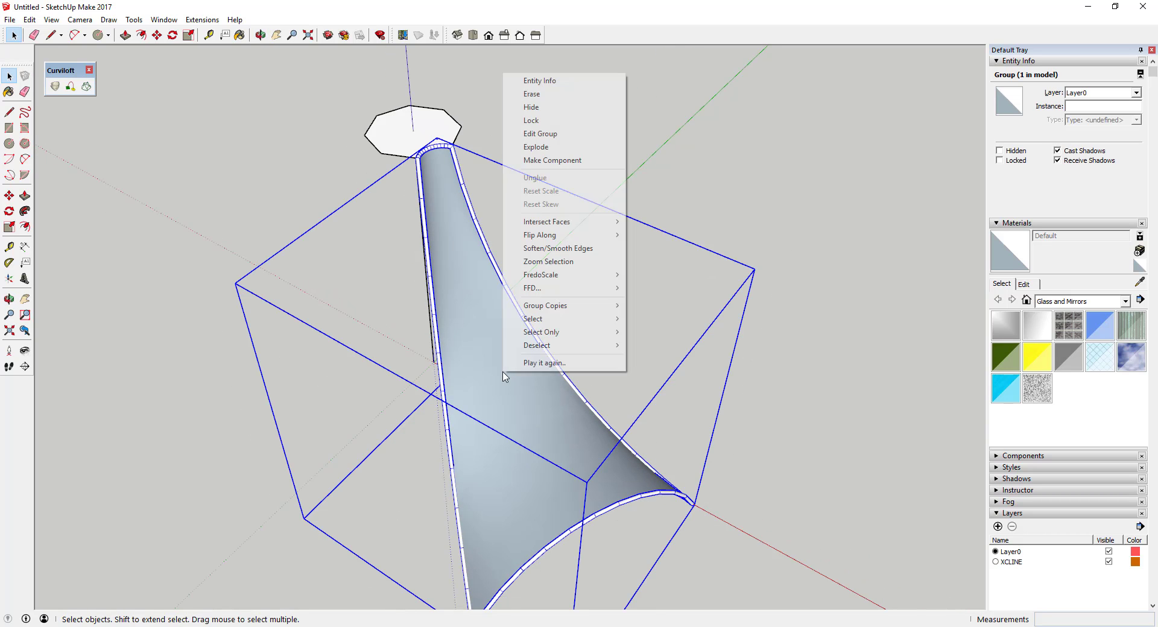
pyautogui.click(575, 161)
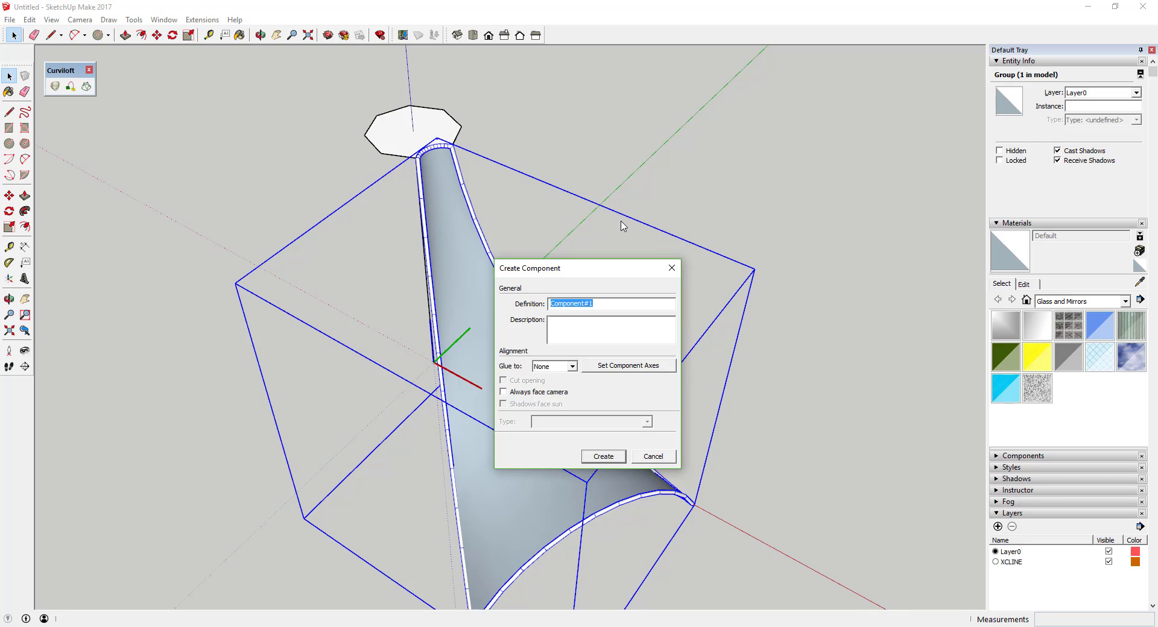
pyautogui.write('Structure Piece')
pyautogui.press('Return')
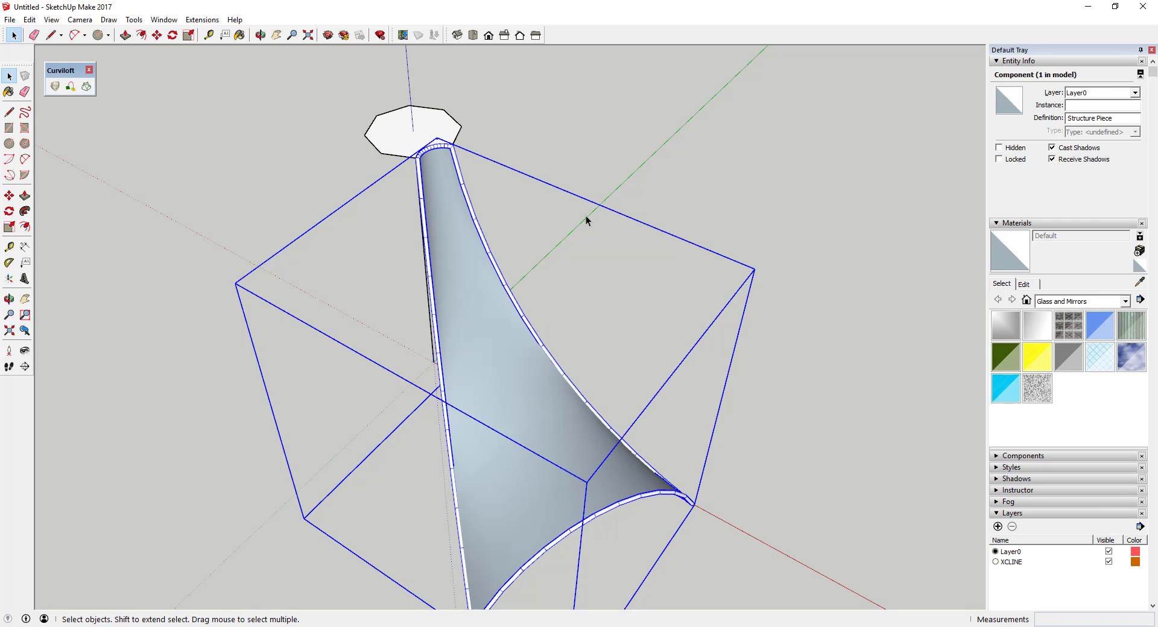
pyautogui.moveTo(433, 164); pyautogui.dragTo(430, 175, button='middle')
pyautogui.press('q')
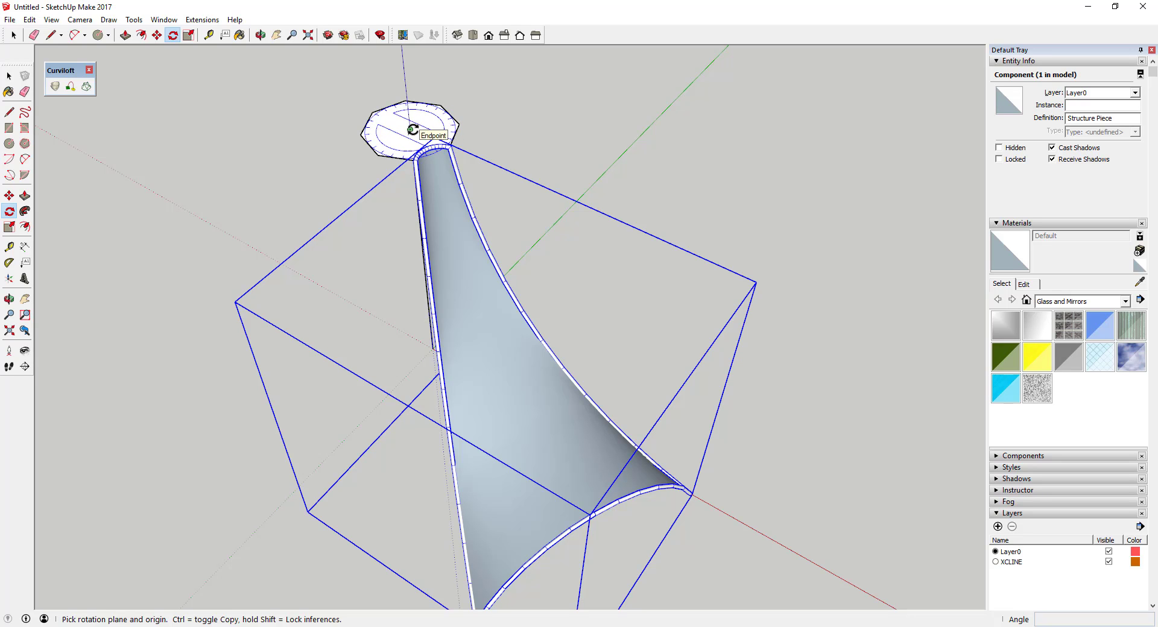
# Step: Rotate-copy the Structure Piece 45° about the octagon's centre, repeating to make eight panels
pyautogui.click(413, 129)
pyautogui.scroll(5, 411, 129)
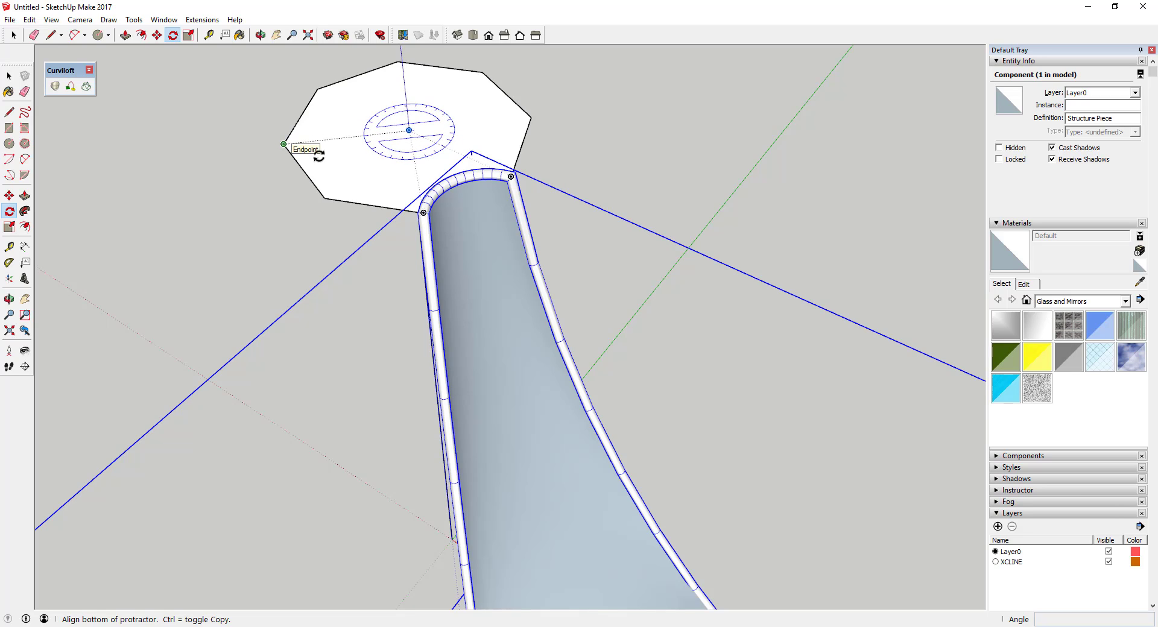
pyautogui.press('space')
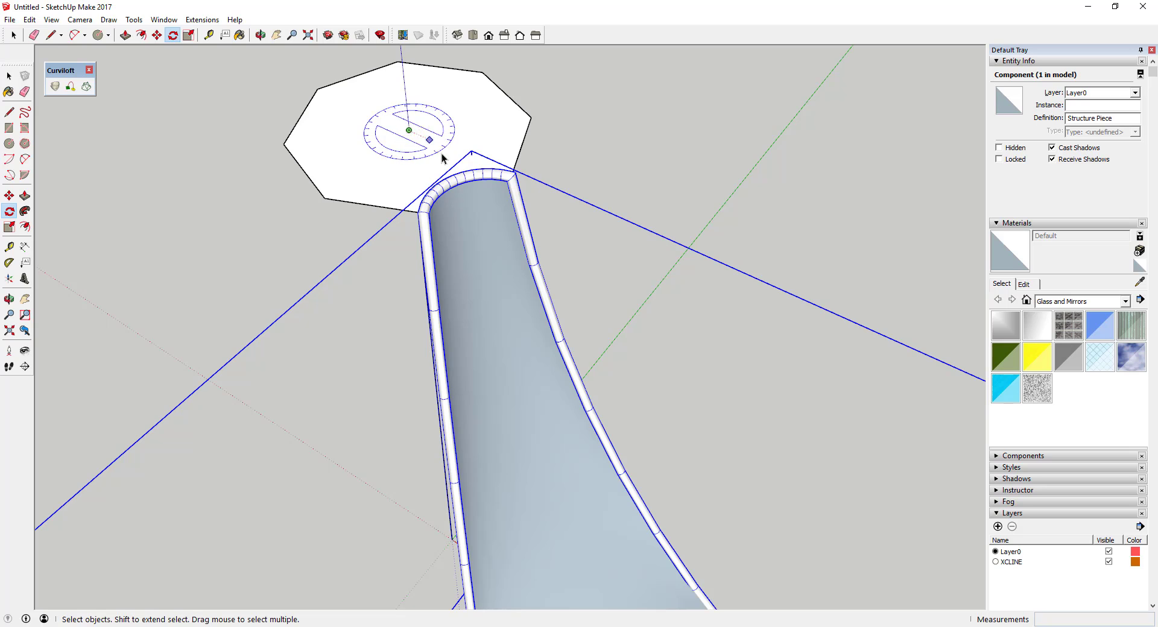
pyautogui.scroll(-2, 472, 237)
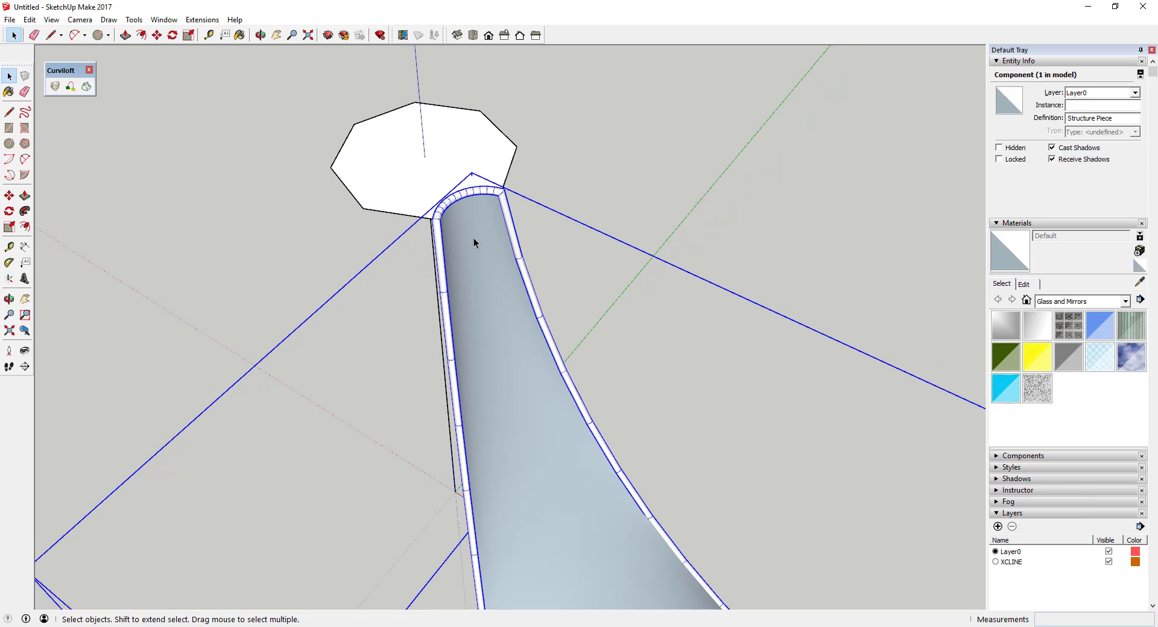
pyautogui.press('q')
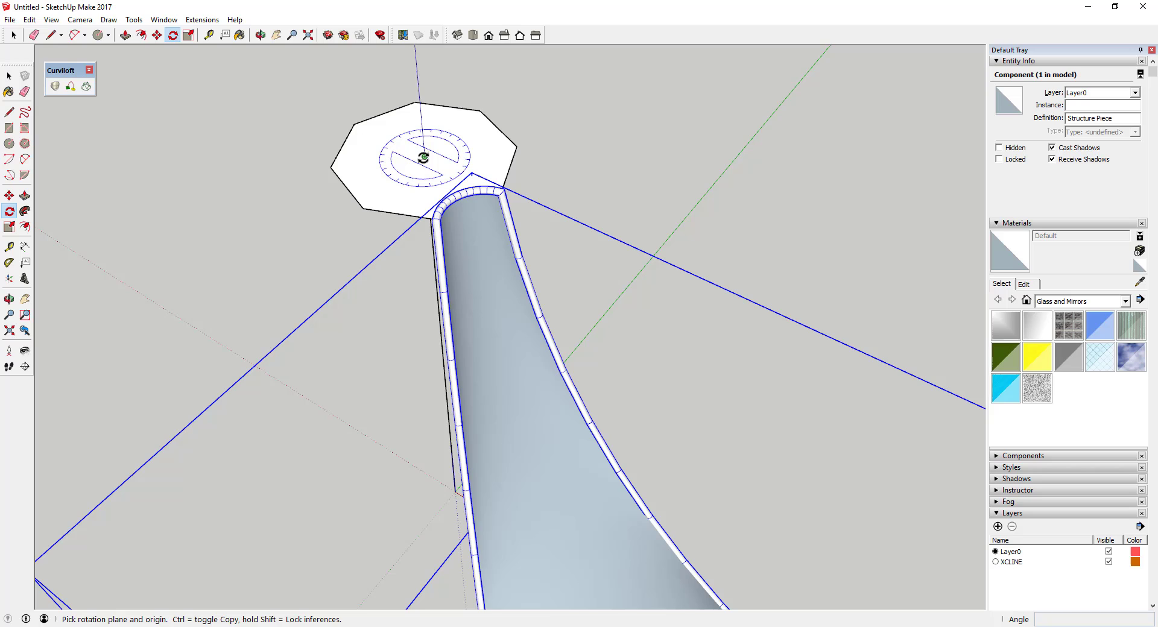
pyautogui.click(424, 156)
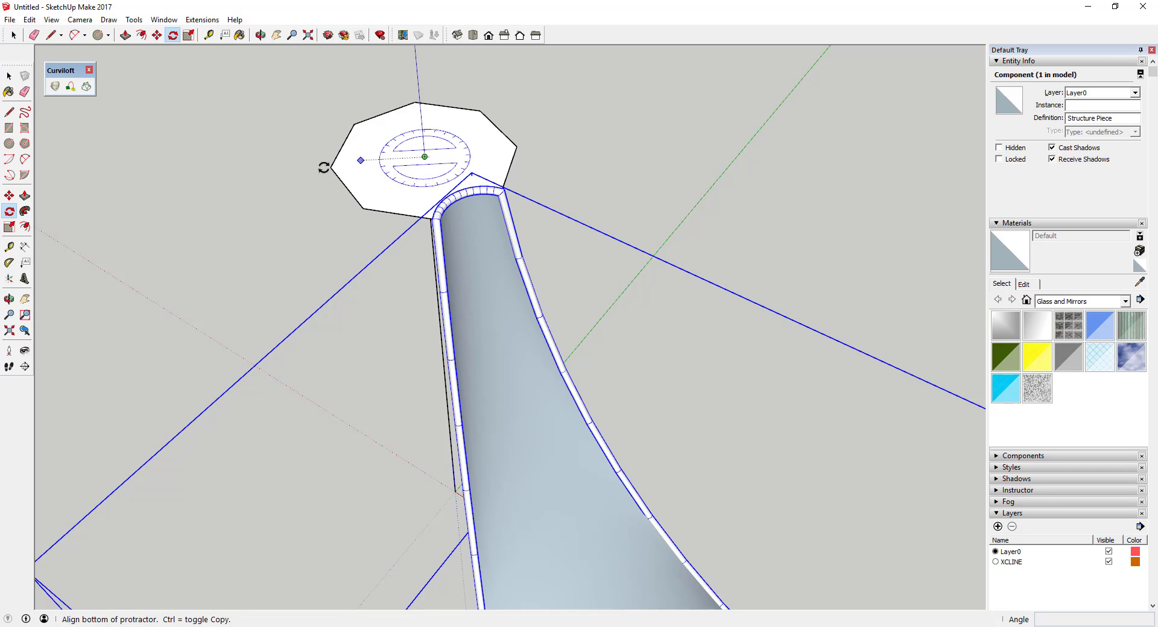
pyautogui.click(331, 167)
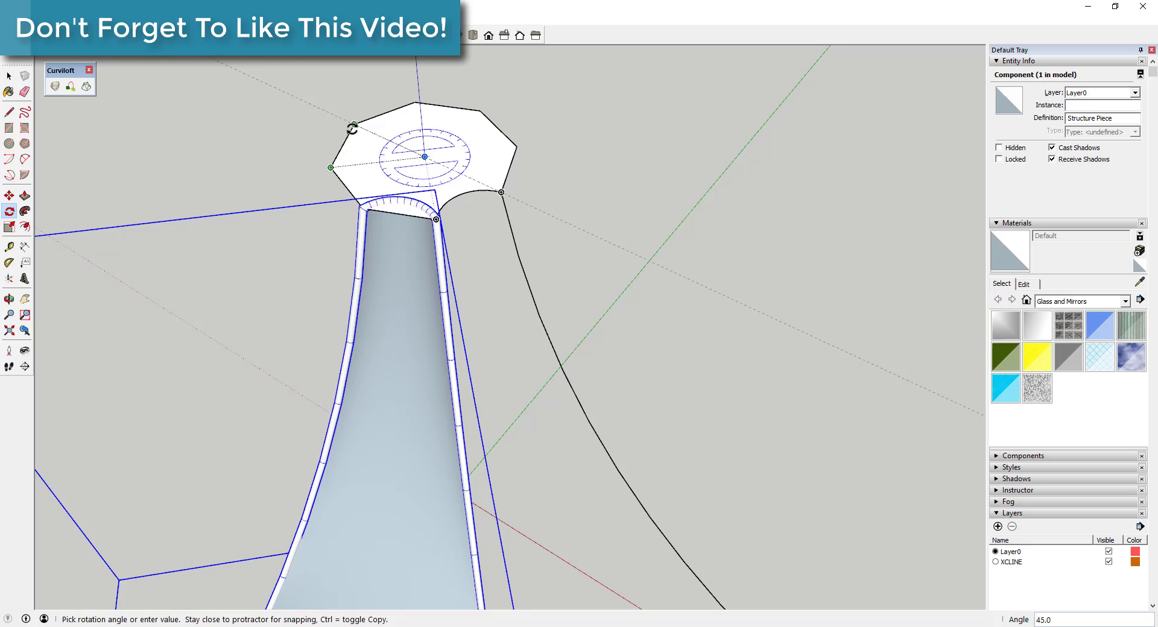
pyautogui.press('ctrl')
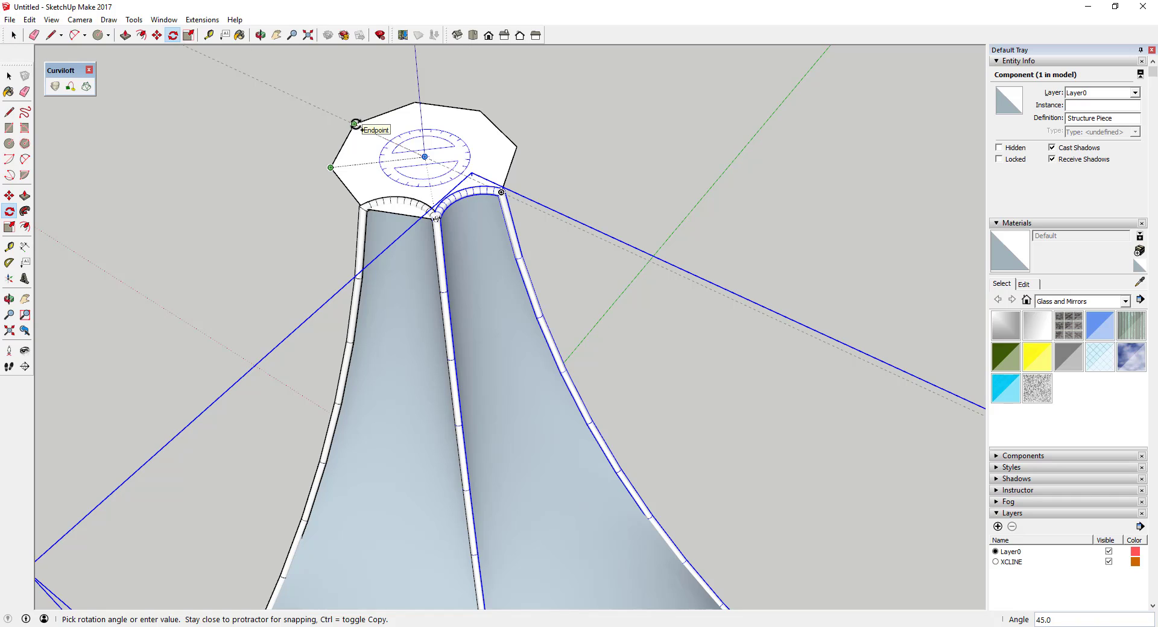
pyautogui.click(355, 123)
pyautogui.scroll(-5, 524, 119)
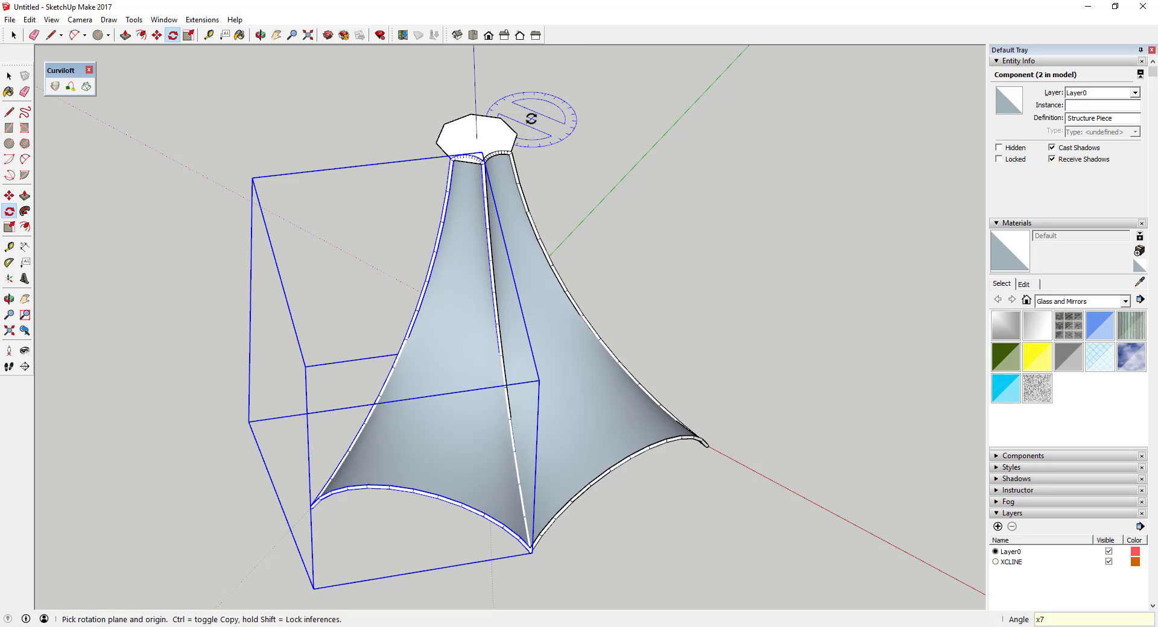
pyautogui.press('Return')
pyautogui.moveTo(545, 310); pyautogui.dragTo(422, 291, button='middle')
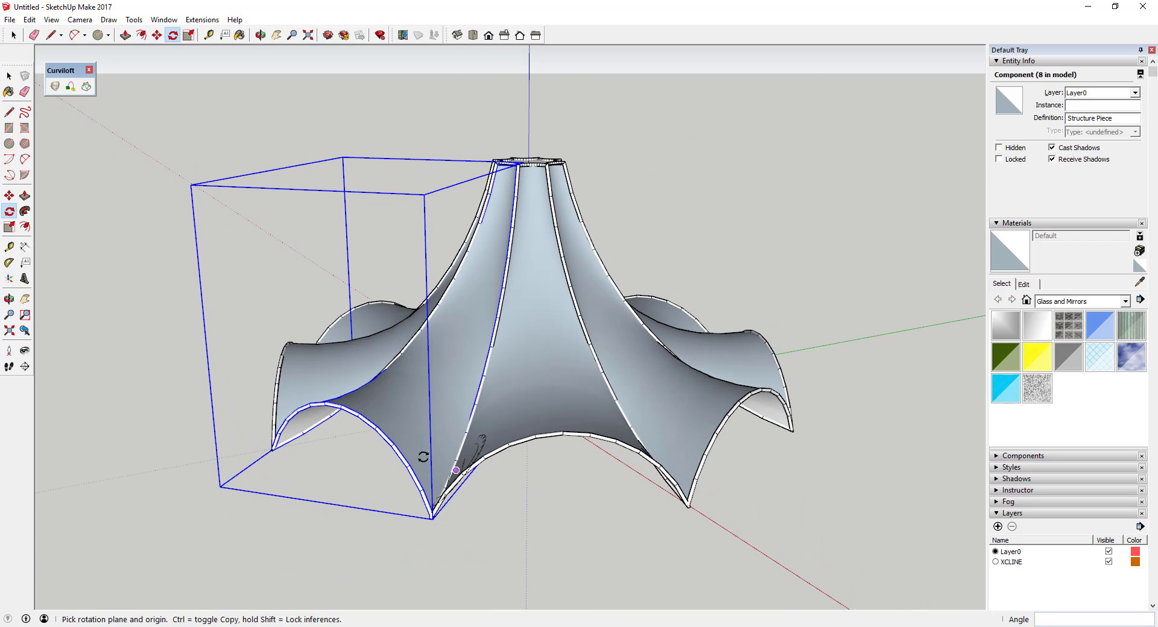
# Step: Open the component and delete the canopy's top face
pyautogui.moveTo(536, 283)
pyautogui.mouseDown(button='middle')
pyautogui.moveTo(535, 294)
pyautogui.moveTo(764, 404)
pyautogui.moveTo(731, 306)
pyautogui.moveTo(715, 362)
pyautogui.moveTo(518, 362)
pyautogui.moveTo(669, 292)
pyautogui.moveTo(545, 388)
pyautogui.moveTo(338, 400)
pyautogui.moveTo(710, 368)
pyautogui.mouseUp(button='middle')
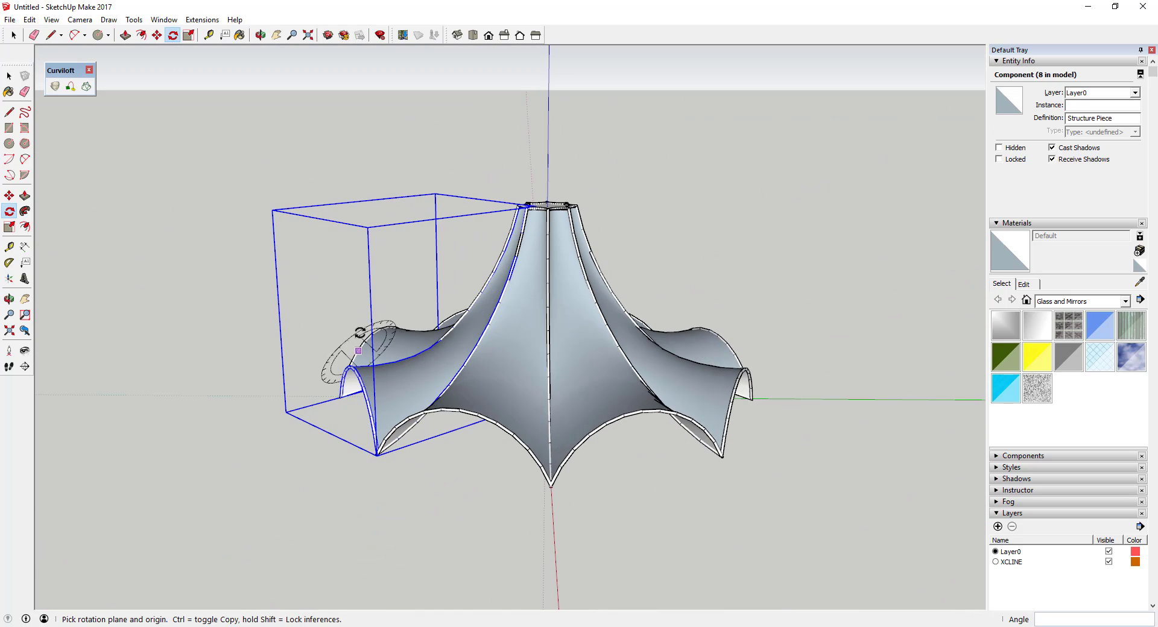
pyautogui.moveTo(348, 336); pyautogui.dragTo(609, 361, button='middle')
pyautogui.scroll(4, 493, 175)
pyautogui.scroll(3, 493, 174)
pyautogui.press('space')
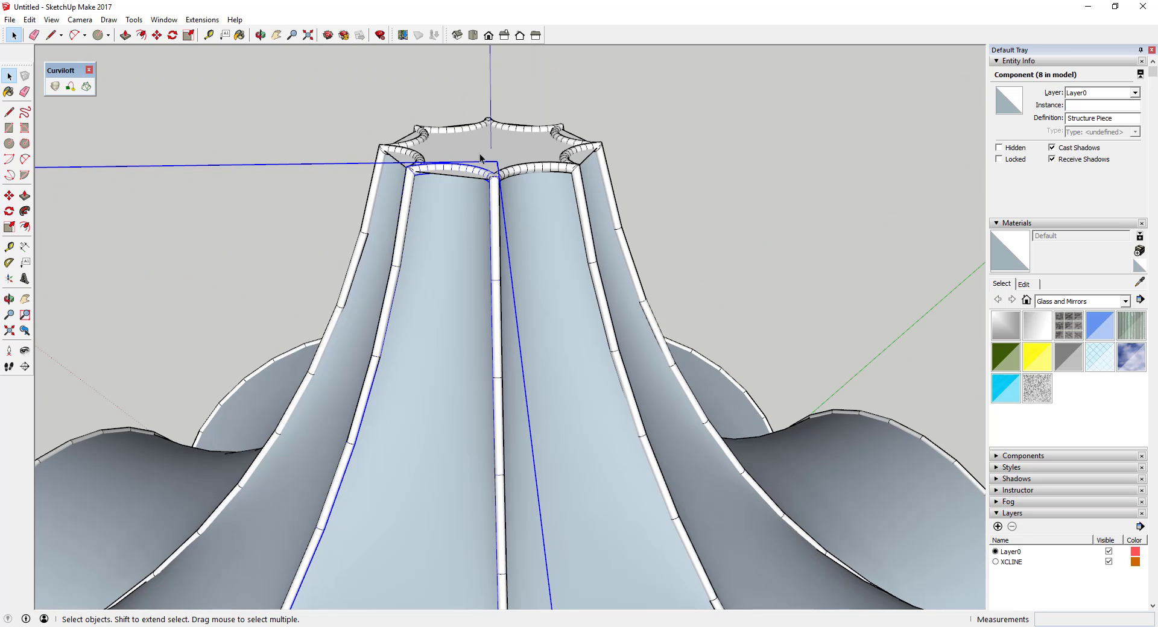
pyautogui.doubleClick(495, 156)
pyautogui.moveTo(491, 147); pyautogui.dragTo(524, 398, button='middle')
pyautogui.press('Delete')
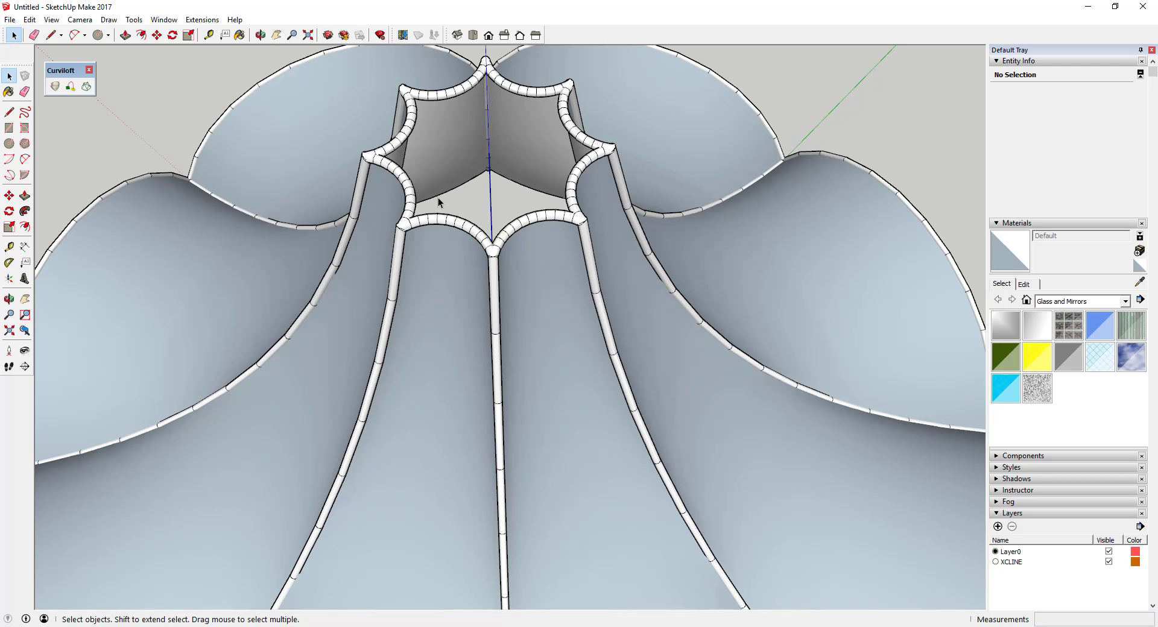
# Step: Reverse the canopy surface's faces so they point outward
pyautogui.scroll(-10, 407, 207)
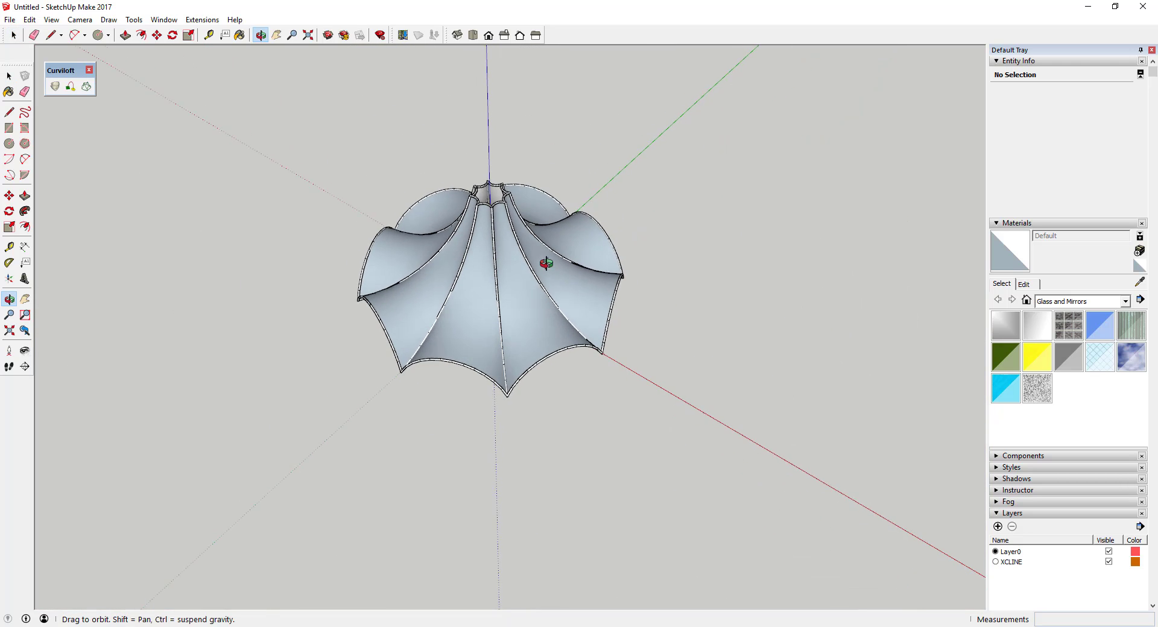
pyautogui.moveTo(482, 305); pyautogui.dragTo(467, 309, button='middle')
pyautogui.rightClick(467, 310)
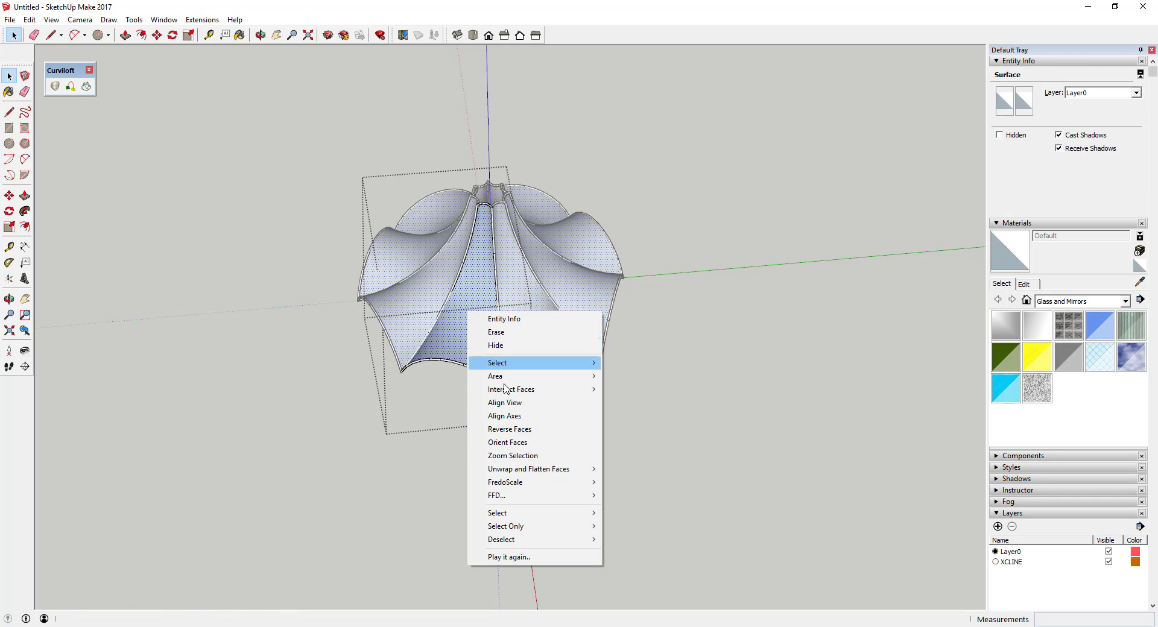
pyautogui.click(529, 429)
# Step: Paint the canopy panels with Translucent Glass Blue and close the component
pyautogui.moveTo(512, 386); pyautogui.dragTo(610, 290, button='middle')
pyautogui.click(1091, 335)
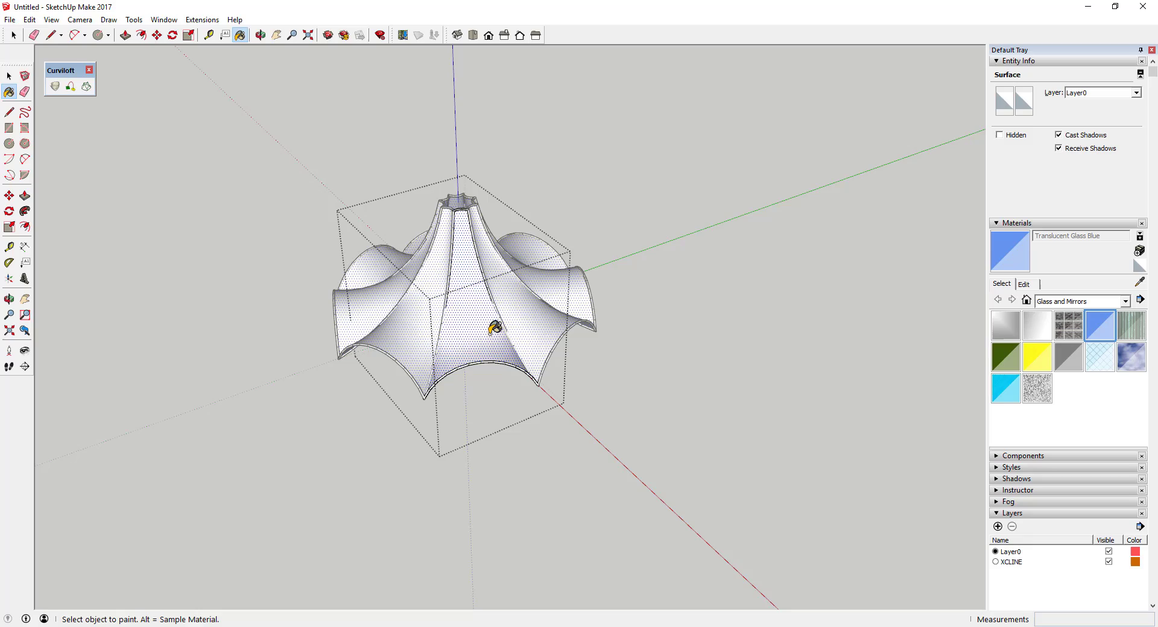
pyautogui.click(490, 327)
pyautogui.press('space')
pyautogui.click(620, 400)
pyautogui.scroll(3, 491, 308)
pyautogui.moveTo(517, 302); pyautogui.dragTo(625, 247, button='middle')
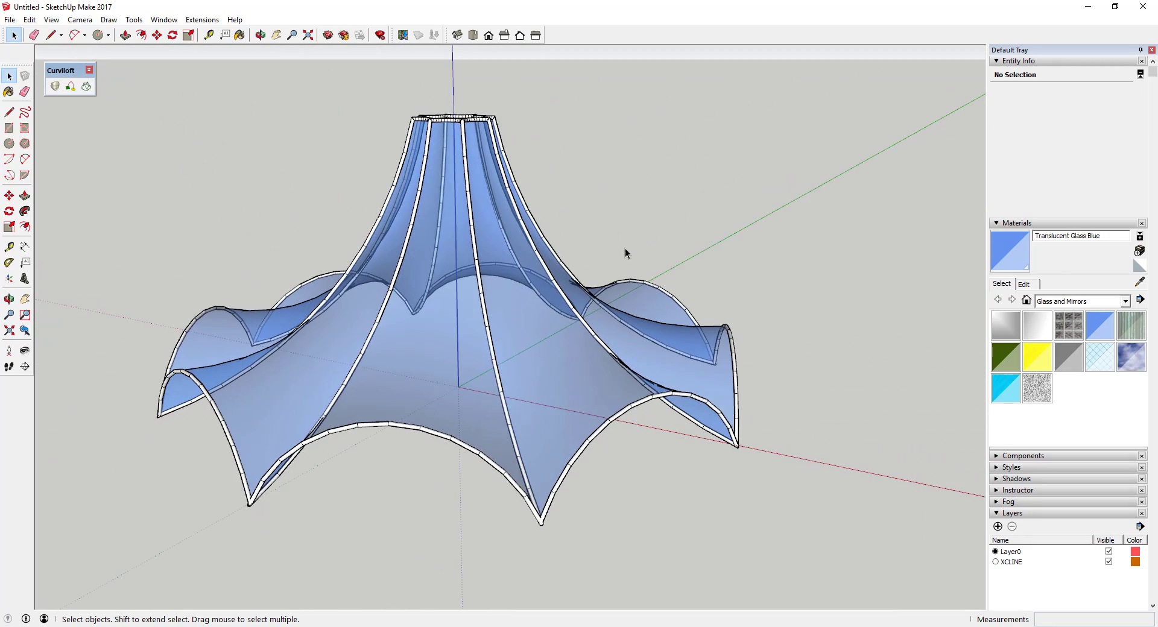
pyautogui.scroll(-3, 462, 315)
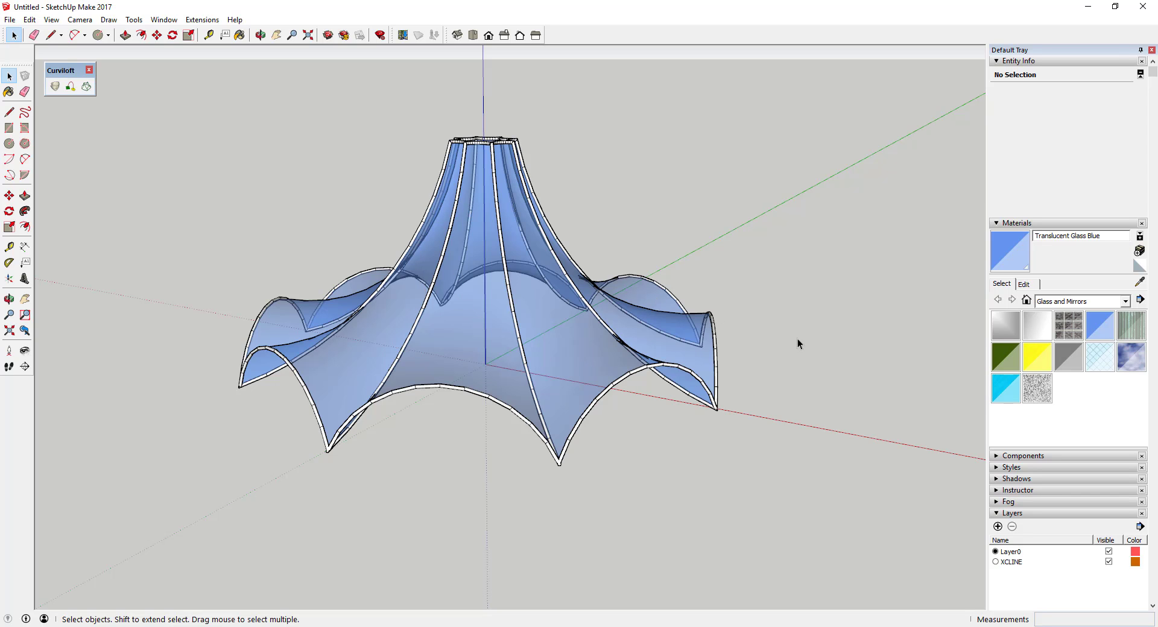
pyautogui.scroll(2, 543, 290)
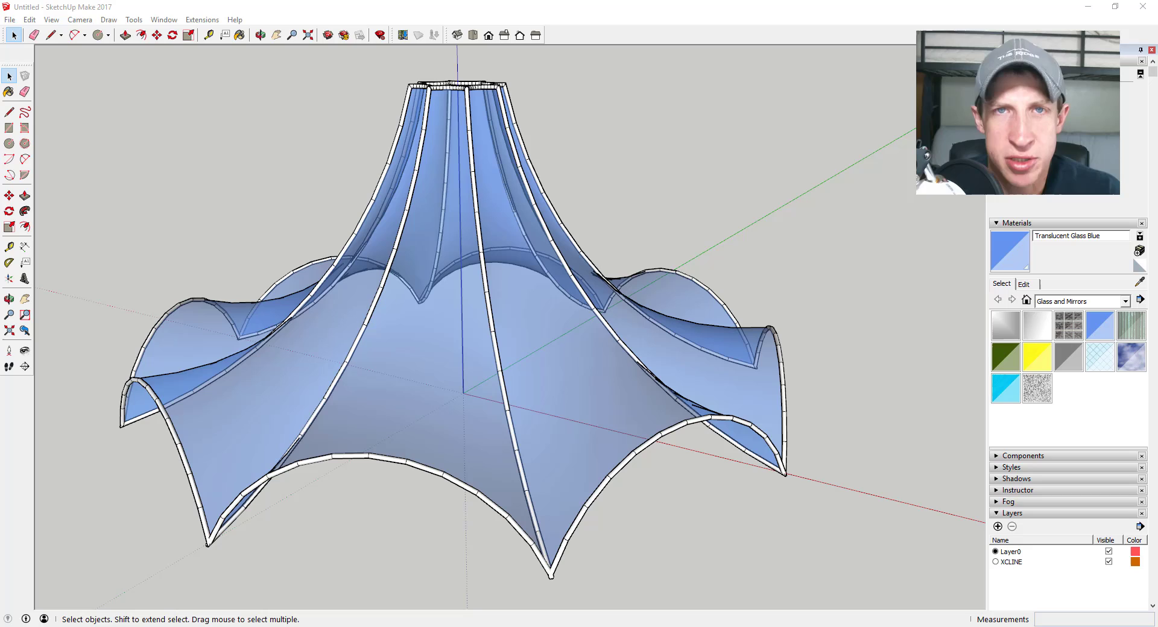